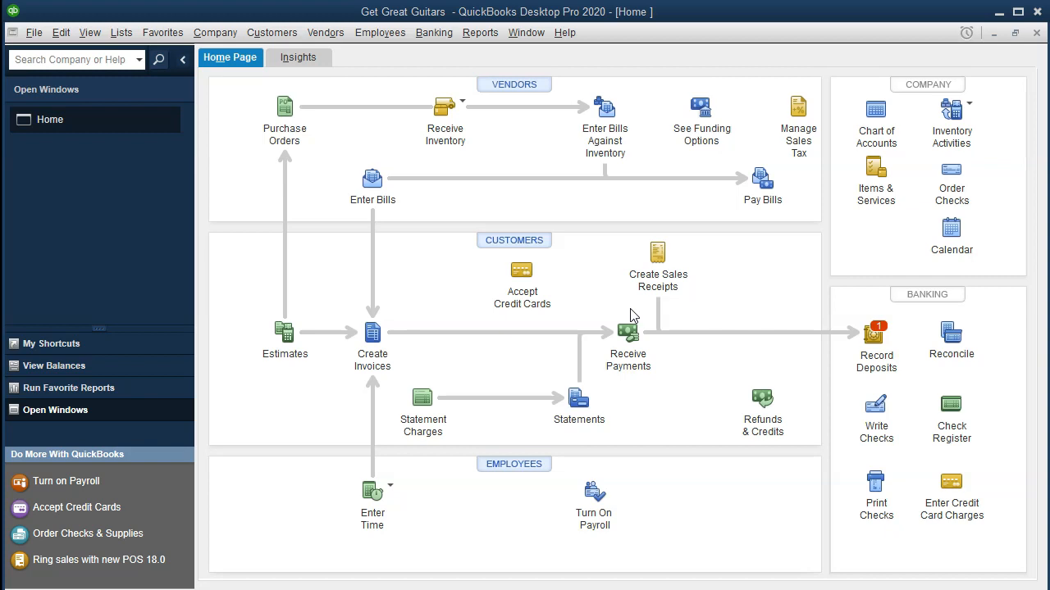
# Start a new invoice for Music Stuff Store dated 02/19/2020, keeping the Intuit Service Invoice template and Net 30 terms
pyautogui.click(374, 333)
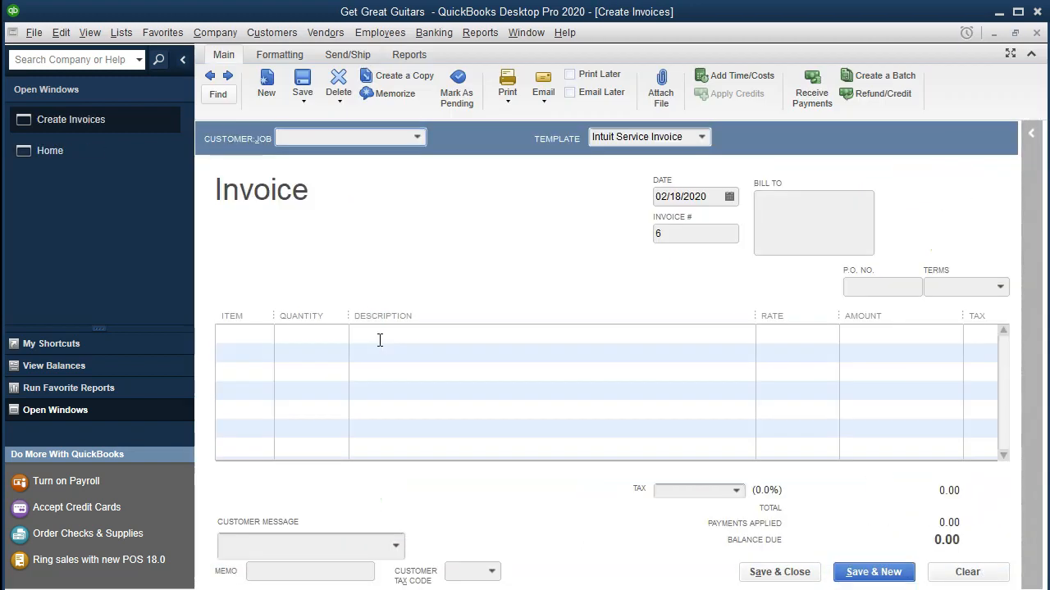
pyautogui.click(415, 138)
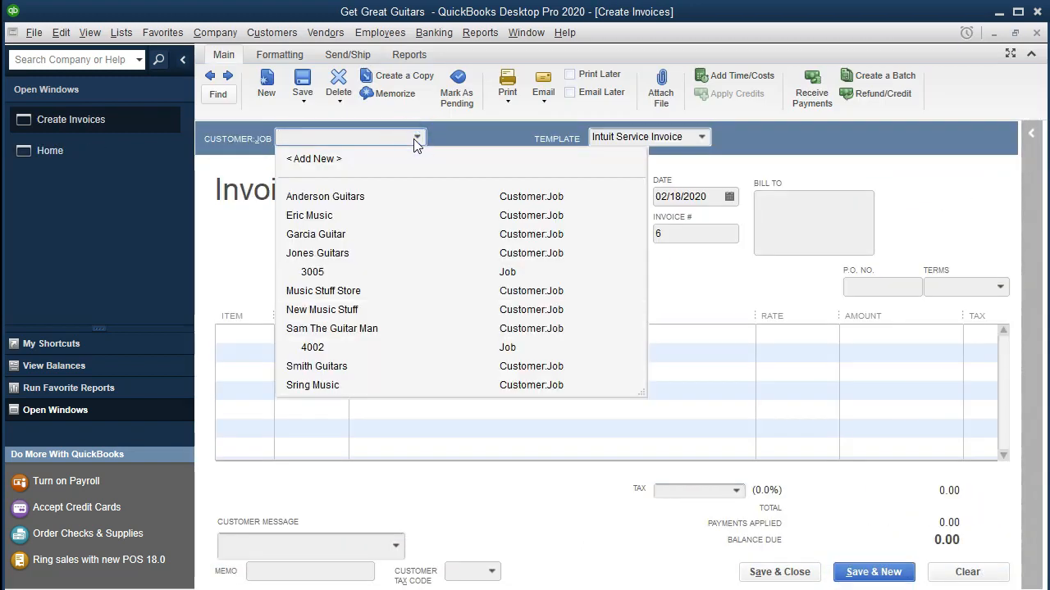
pyautogui.write('Music Stuff Store')
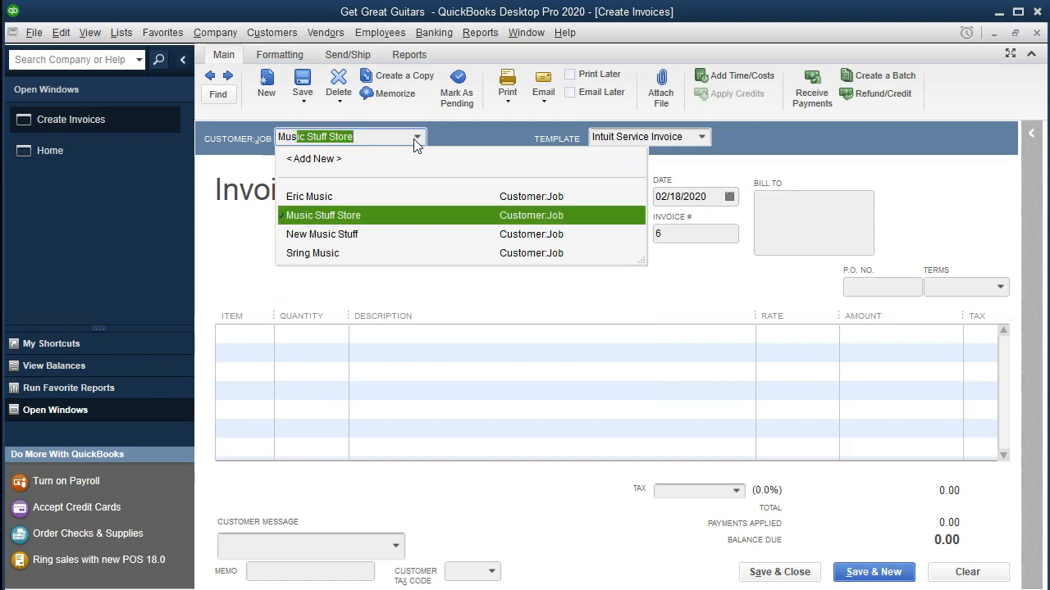
pyautogui.press('Tab')
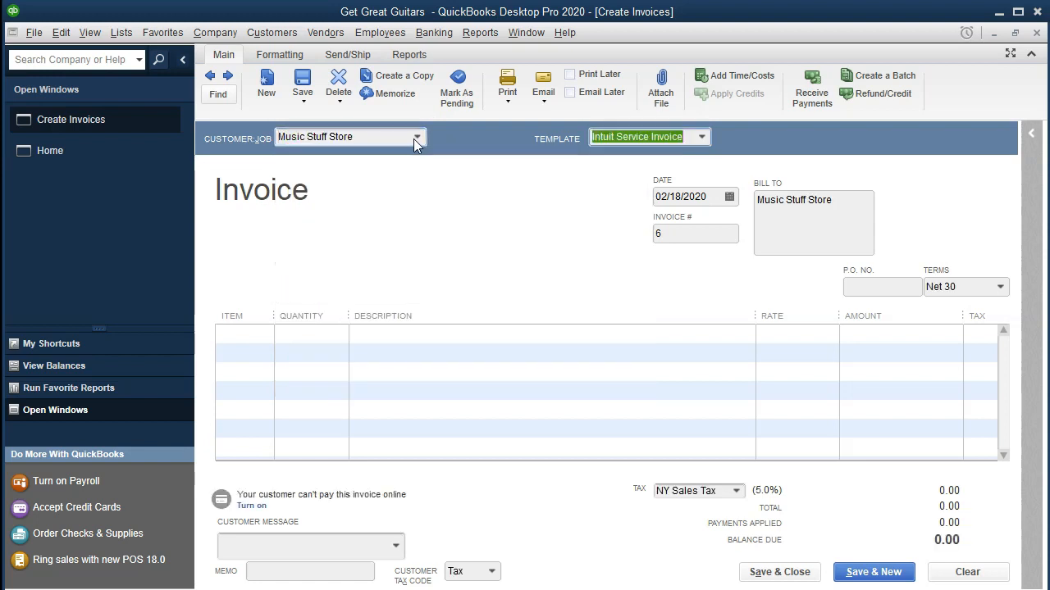
pyautogui.press('Tab')
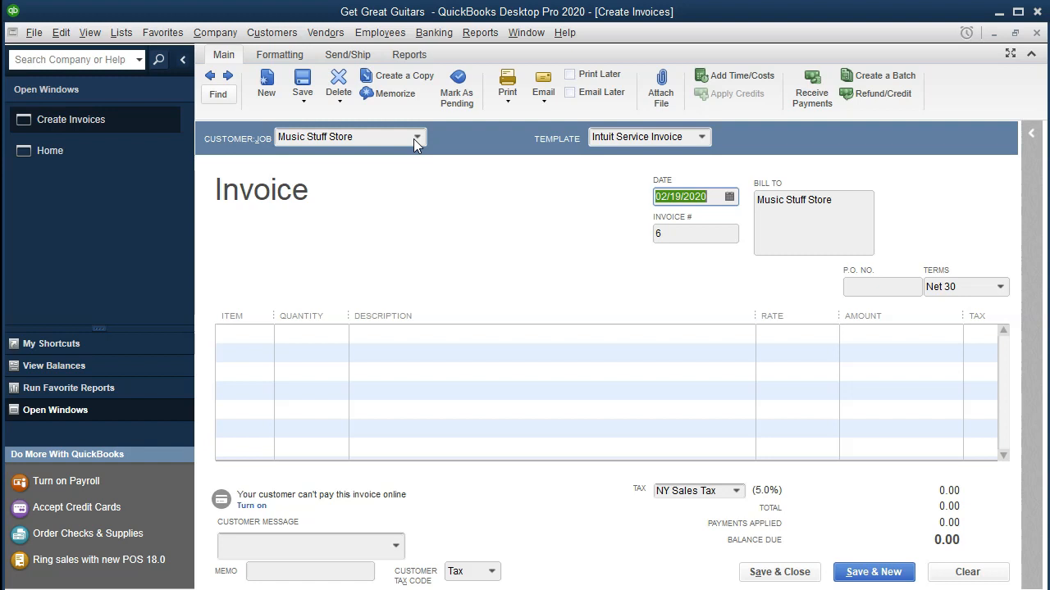
pyautogui.press('Tab')
pyautogui.press('Tab')
pyautogui.press('Tab')
pyautogui.press('Tab')
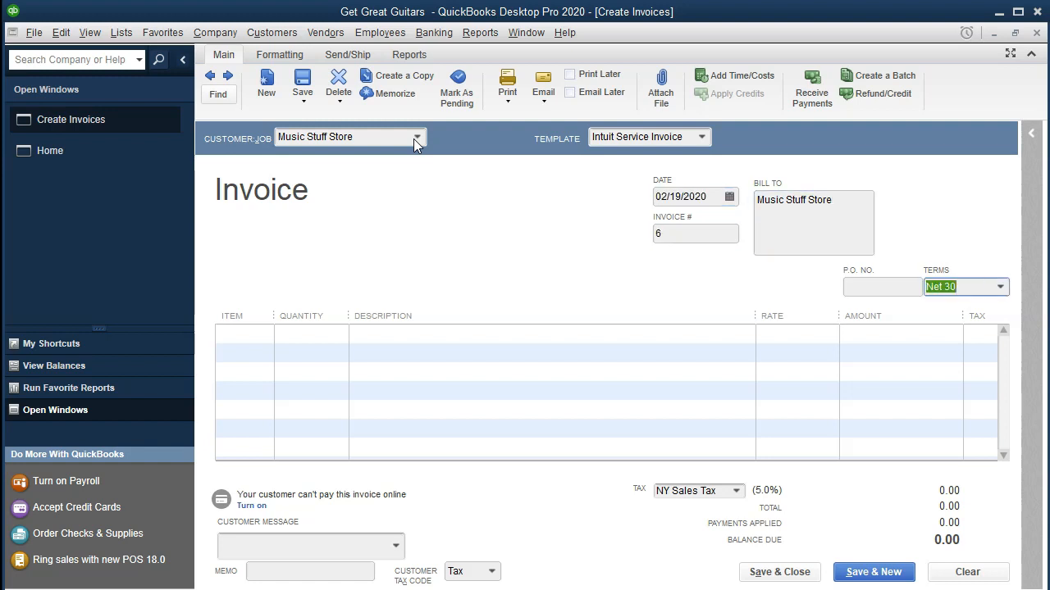
pyautogui.press('Tab')
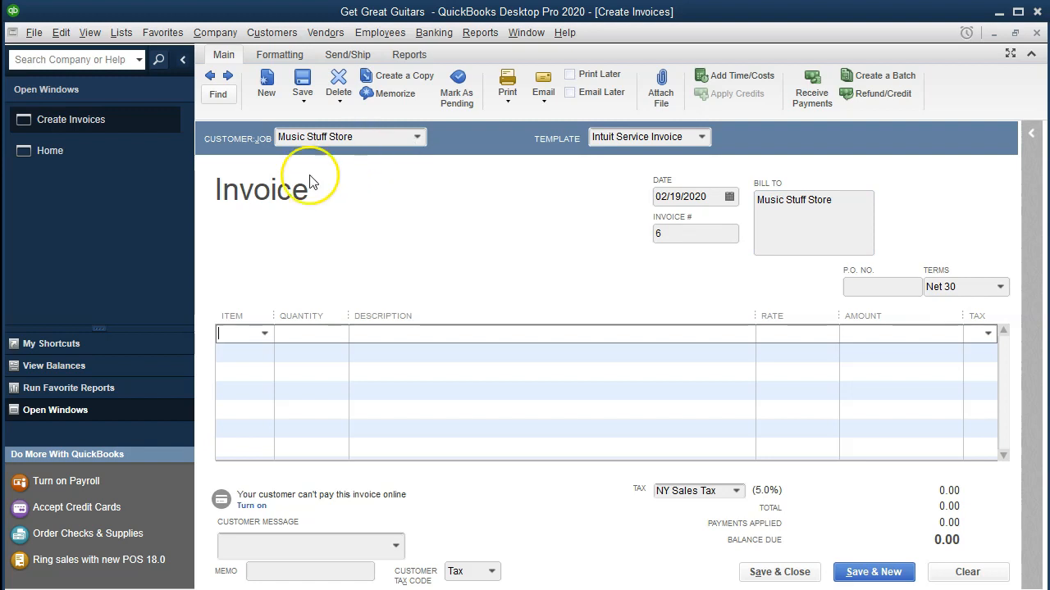
# Add the EPSP item (Epiphone Standard Pro) to the invoice with a quantity of 1, keeping its default rate and tax code
pyautogui.click(265, 334)
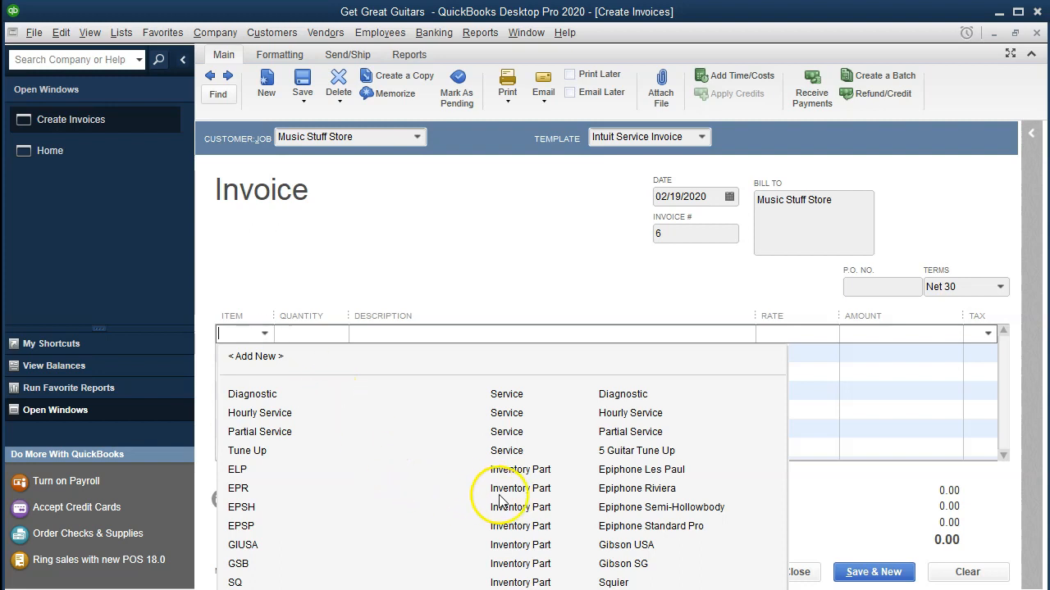
pyautogui.click(672, 525)
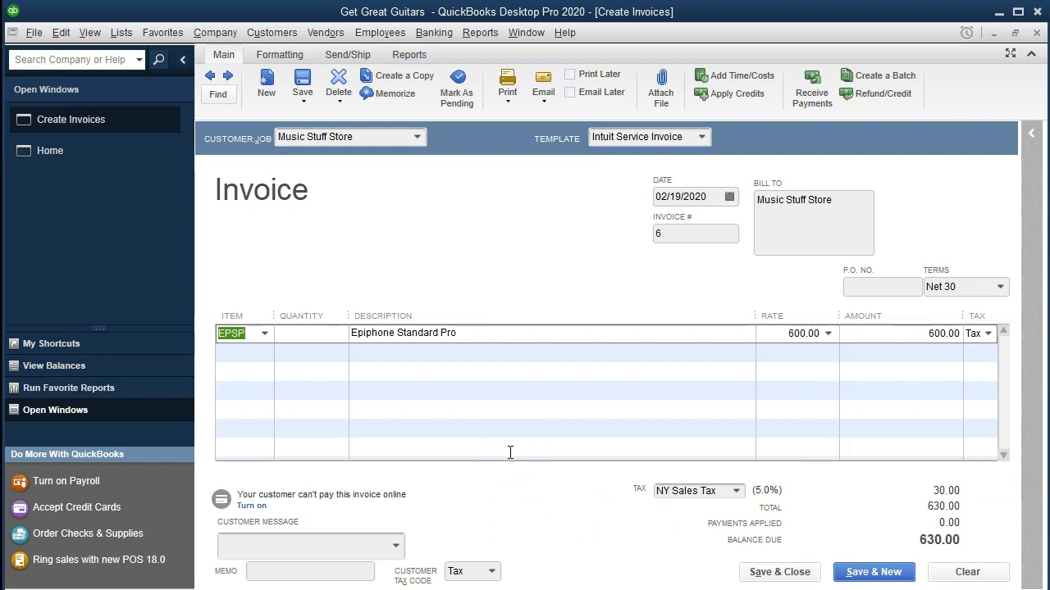
pyautogui.press('Tab')
pyautogui.write('1')
pyautogui.press('Tab')
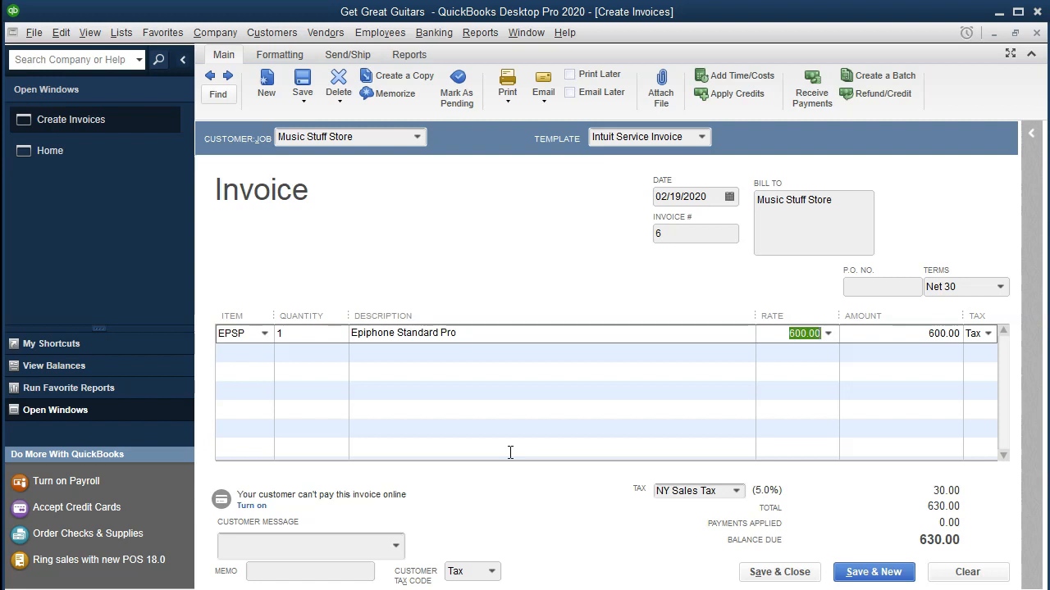
pyautogui.press('Tab')
pyautogui.press('Tab')
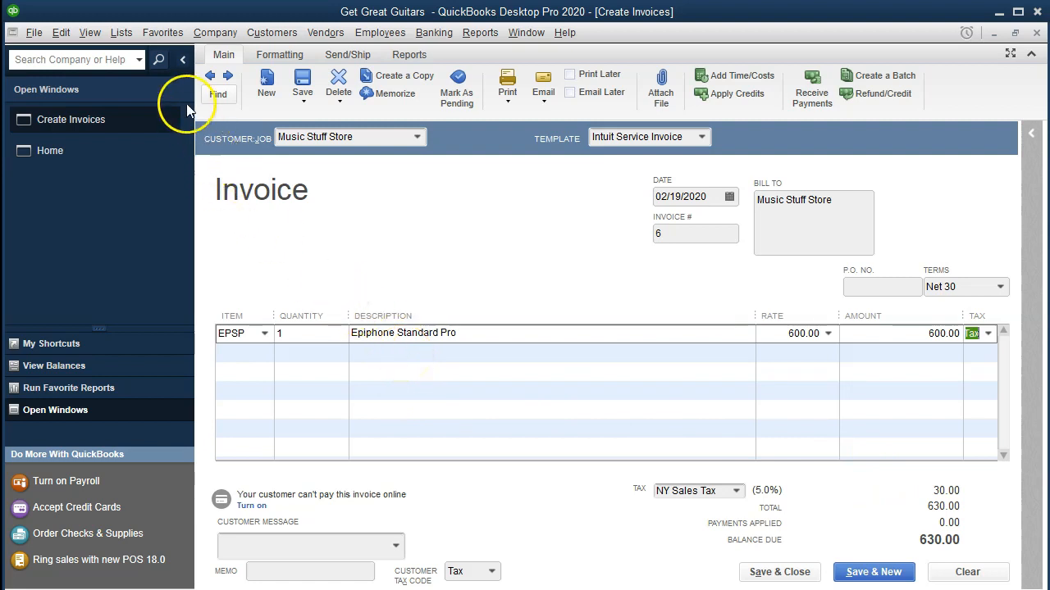
# Review the EPSP record from the Item List, and save and close the Music Stuff Store invoice
pyautogui.click(121, 32)
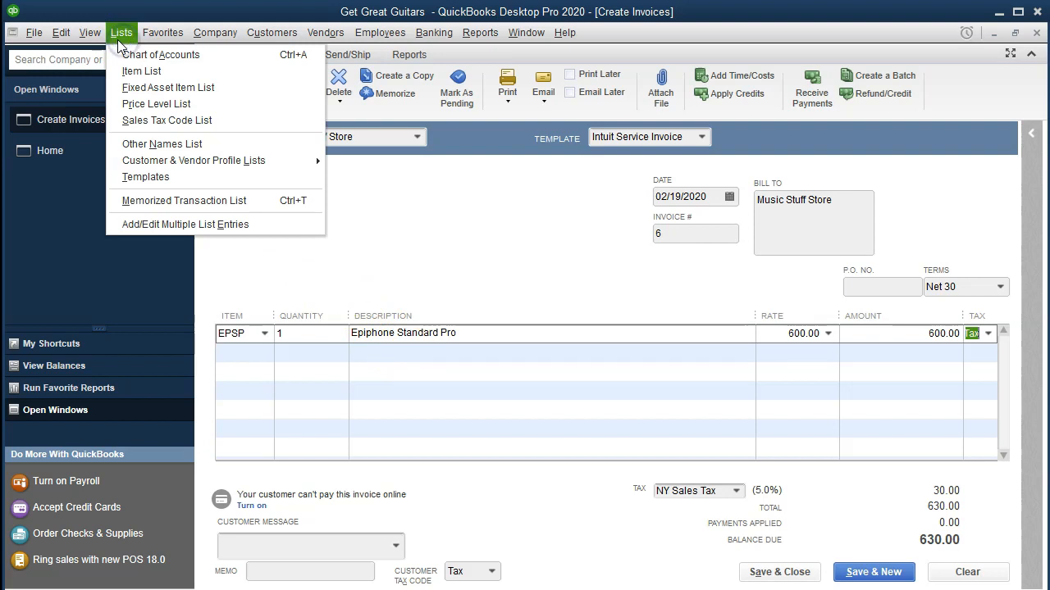
pyautogui.click(125, 72)
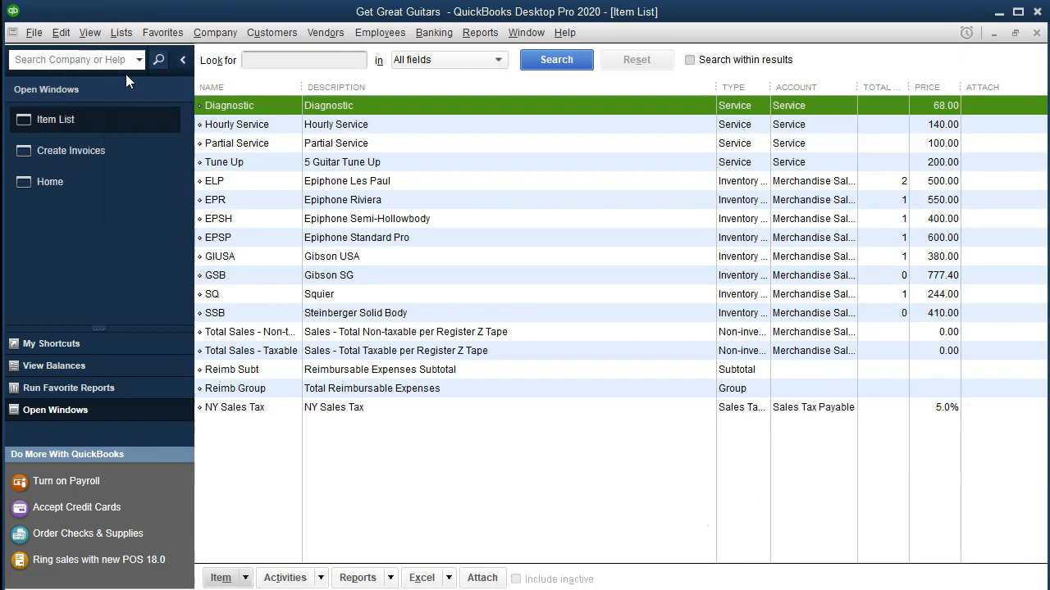
pyautogui.click(304, 237)
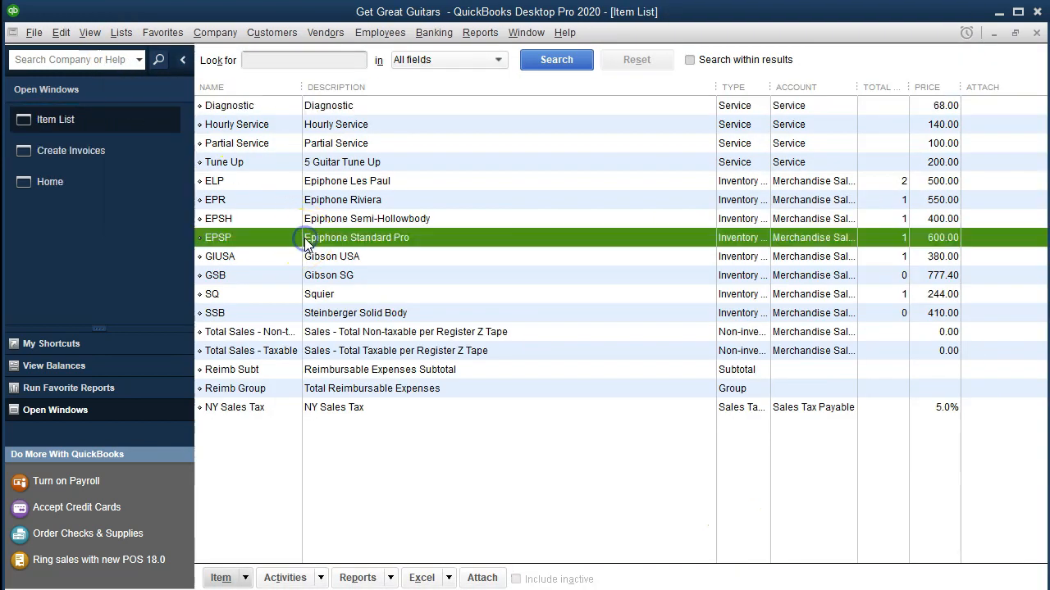
pyautogui.doubleClick(335, 238)
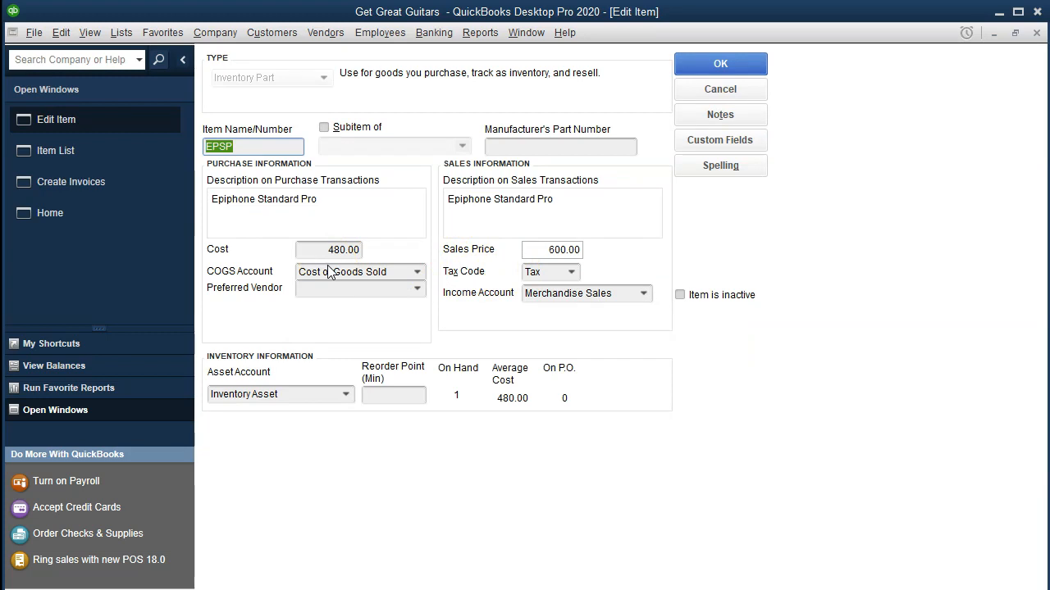
pyautogui.click(1035, 32)
pyautogui.click(1035, 35)
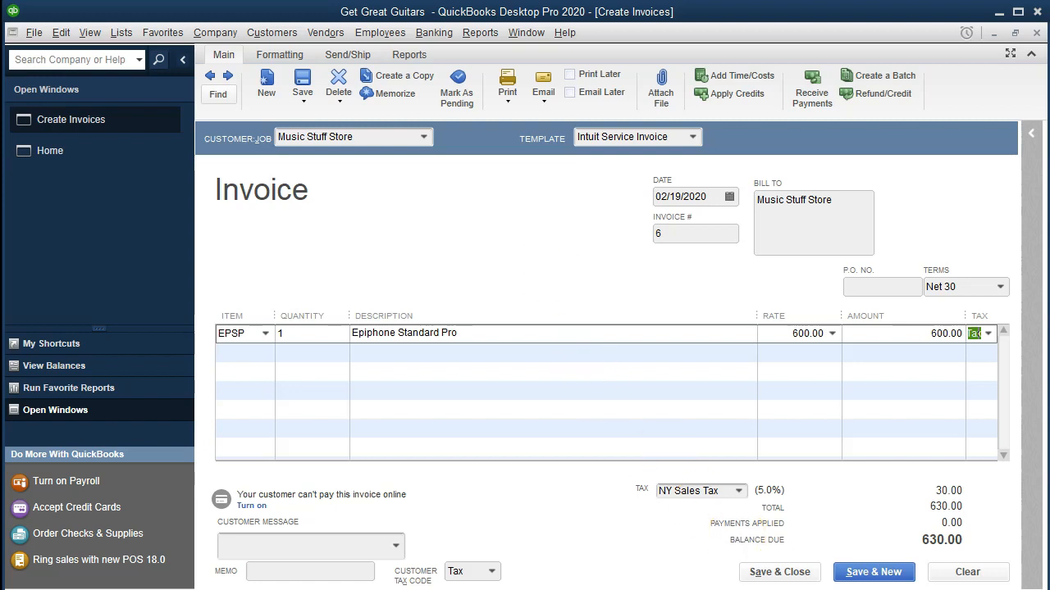
pyautogui.click(786, 572)
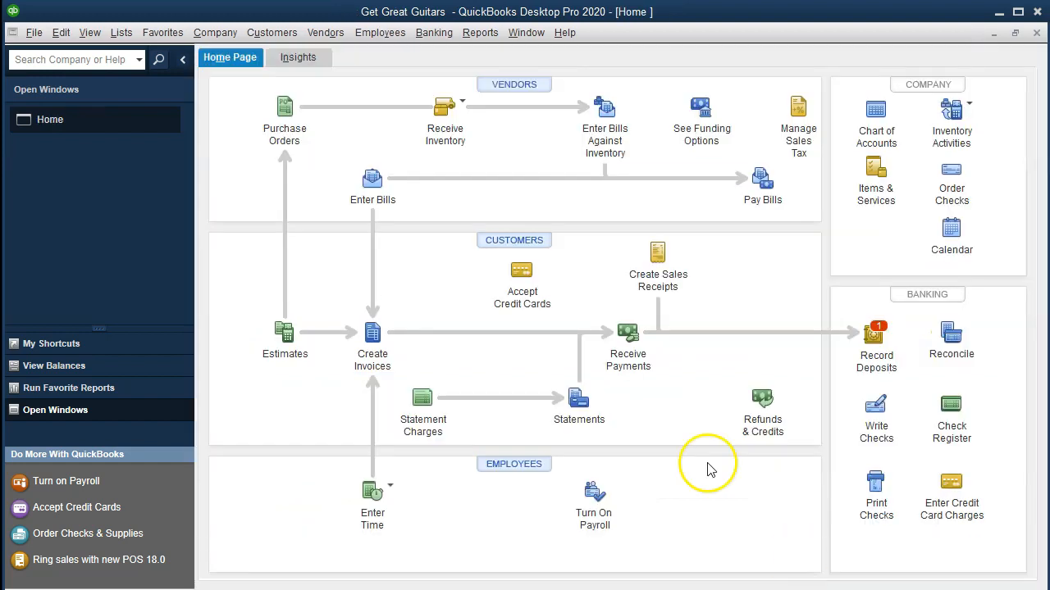
# Run the Balance Sheet Standard report with a custom date range from 01/01/2020 to 12/31/2020
pyautogui.click(482, 34)
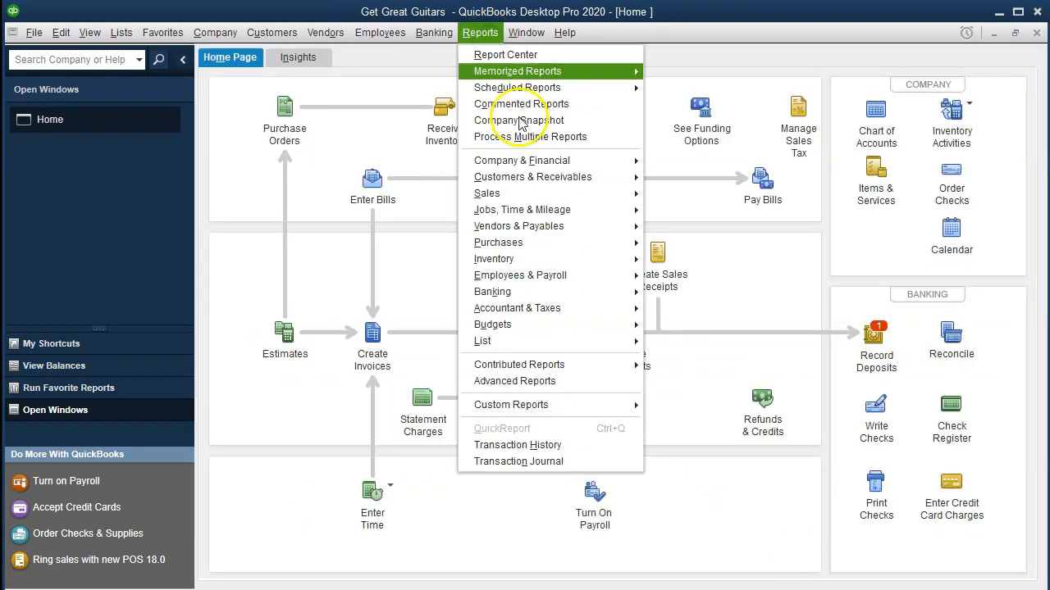
pyautogui.moveTo(607, 162)
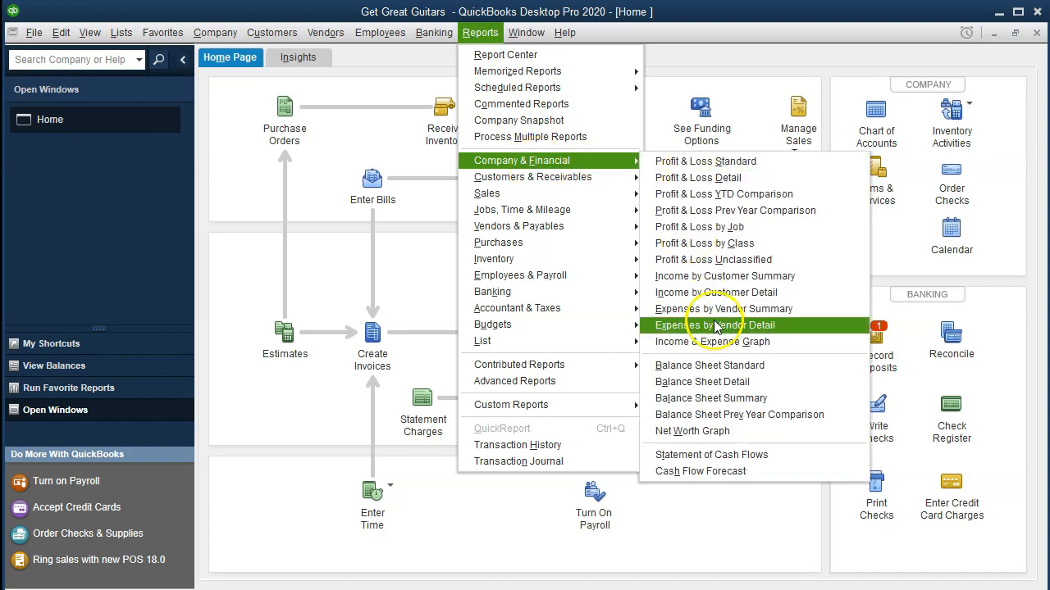
pyautogui.click(775, 365)
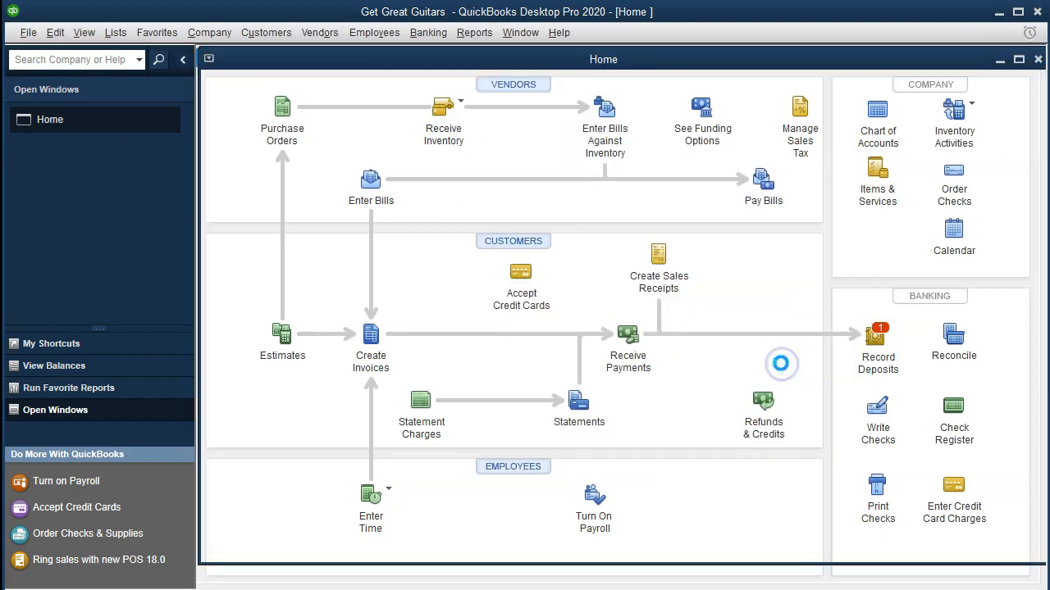
pyautogui.click(287, 62)
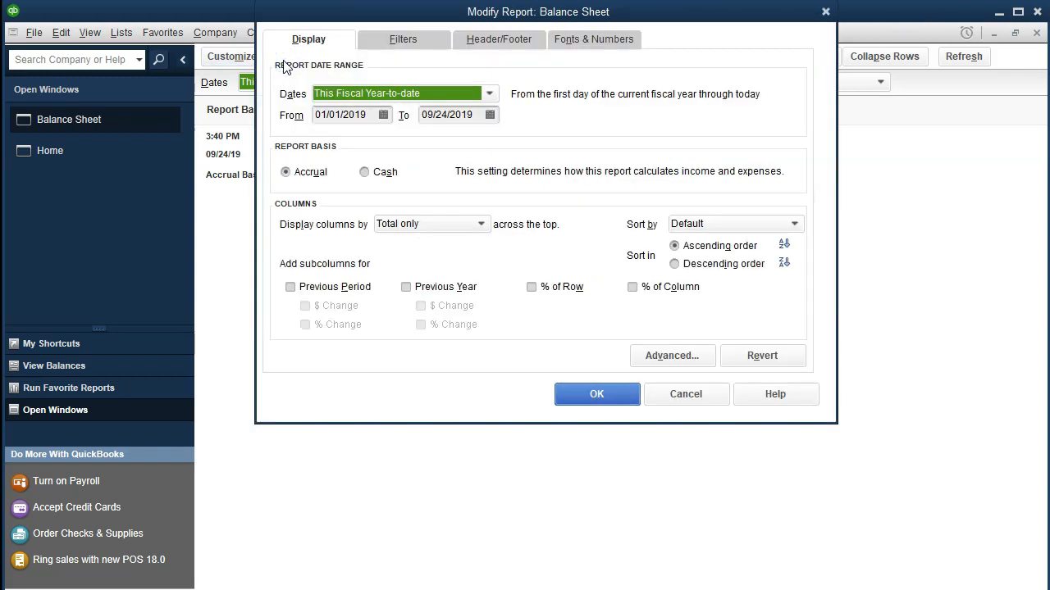
pyautogui.press('Tab')
pyautogui.write('01/01/2')
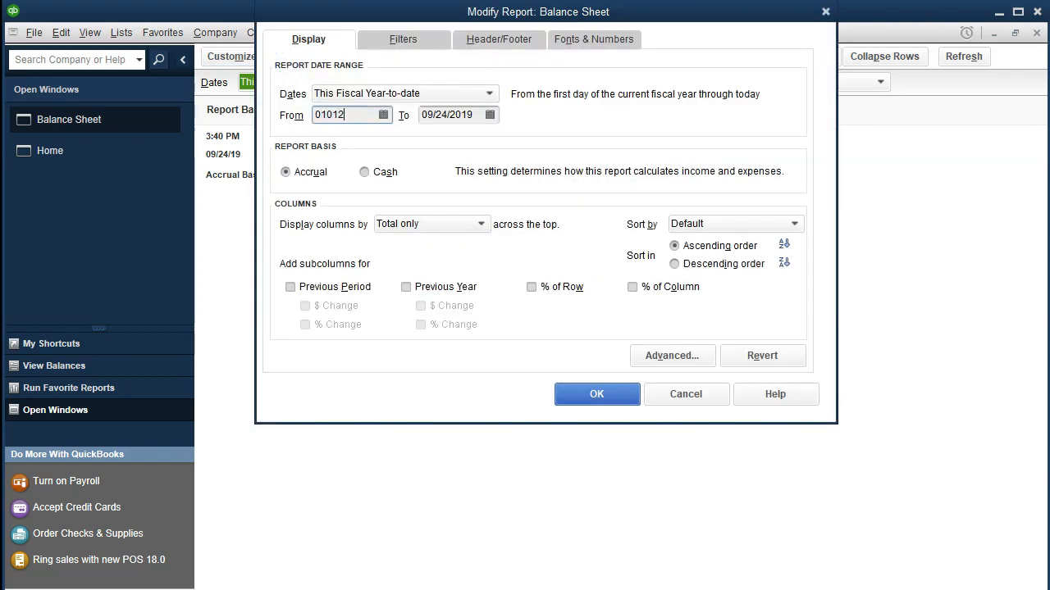
pyautogui.write('0')
pyautogui.press('Tab')
pyautogui.write('123120')
pyautogui.press('Tab')
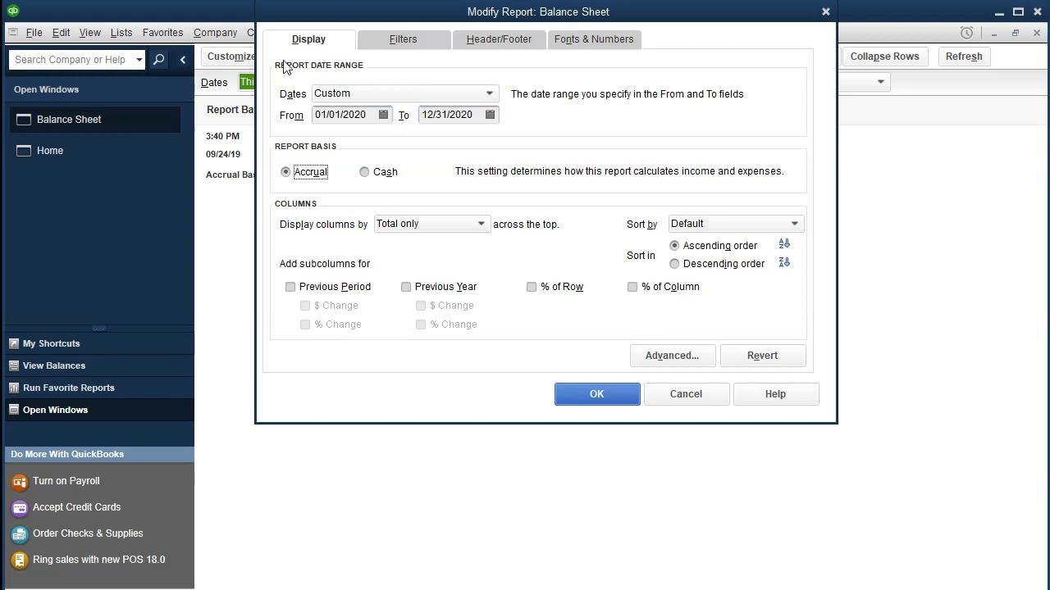
pyautogui.click(569, 395)
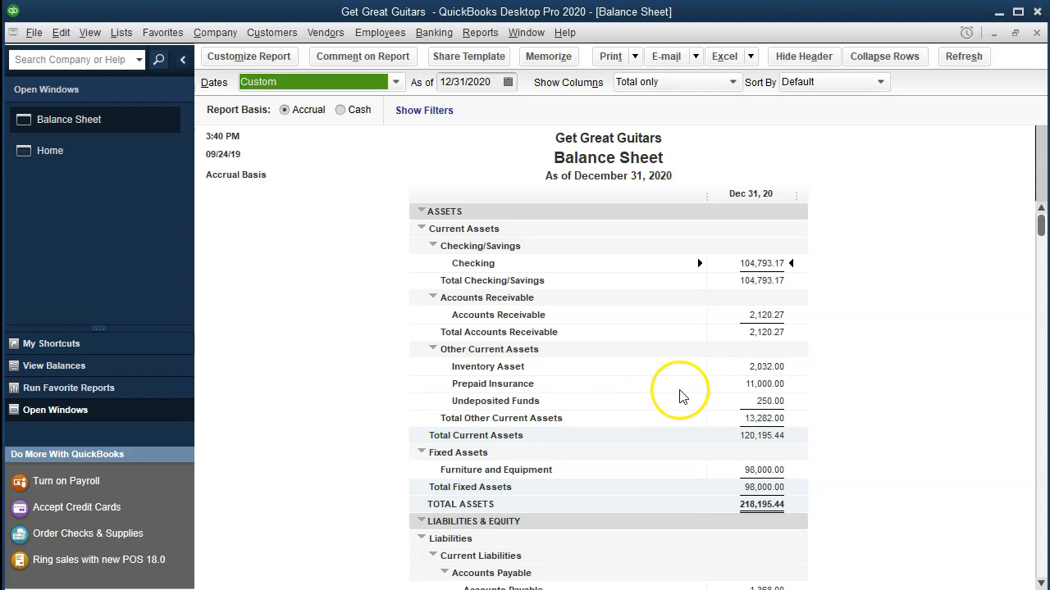
# Drill down from Accounts Receivable to the Music Stuff Store invoice of 02/19/2020, and return to the Balance Sheet
pyautogui.click(745, 315)
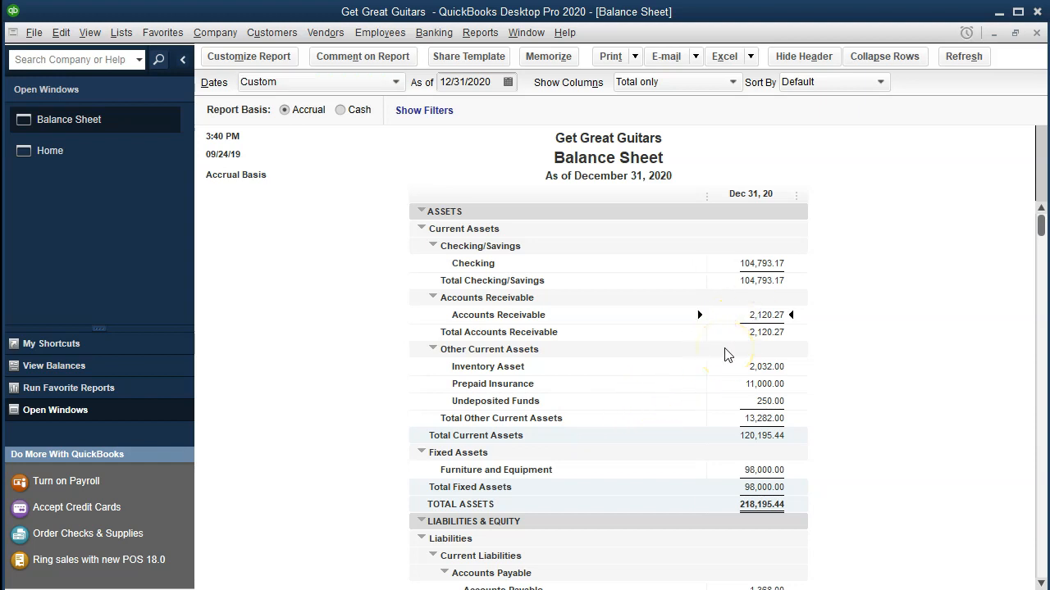
pyautogui.doubleClick(734, 318)
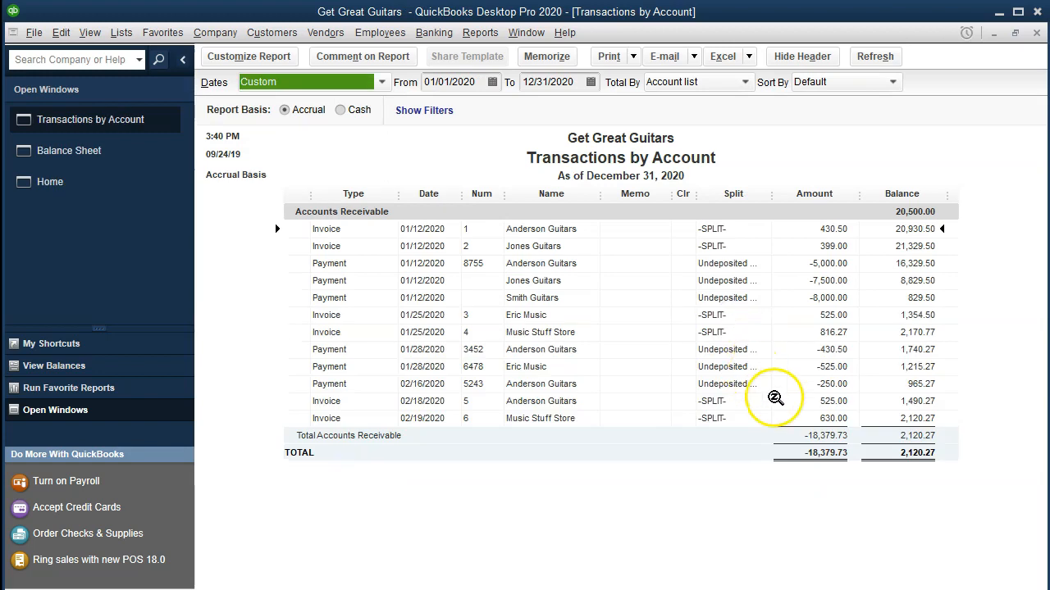
pyautogui.click(798, 421)
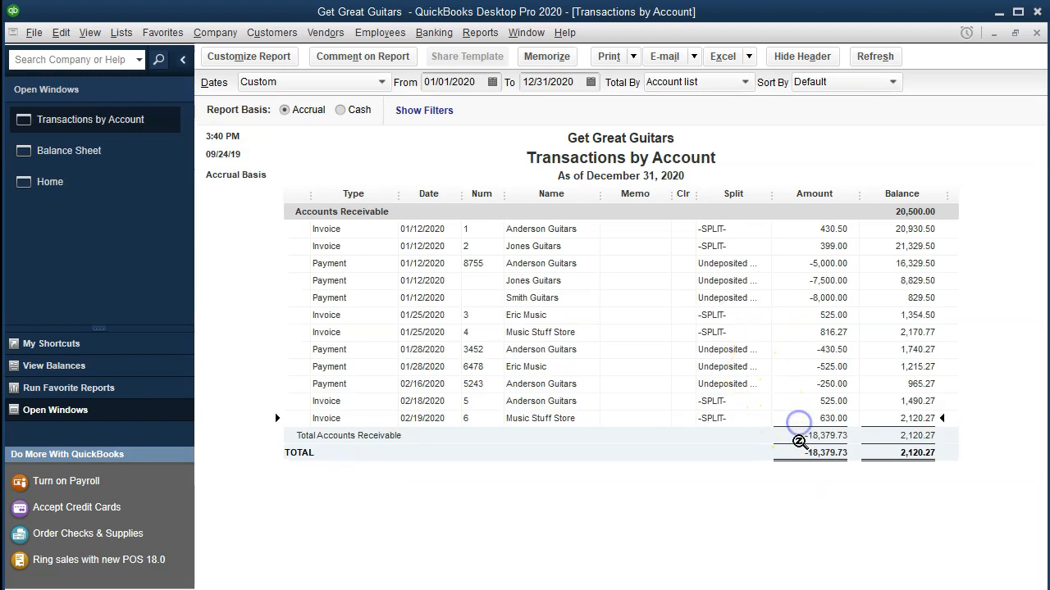
pyautogui.doubleClick(804, 418)
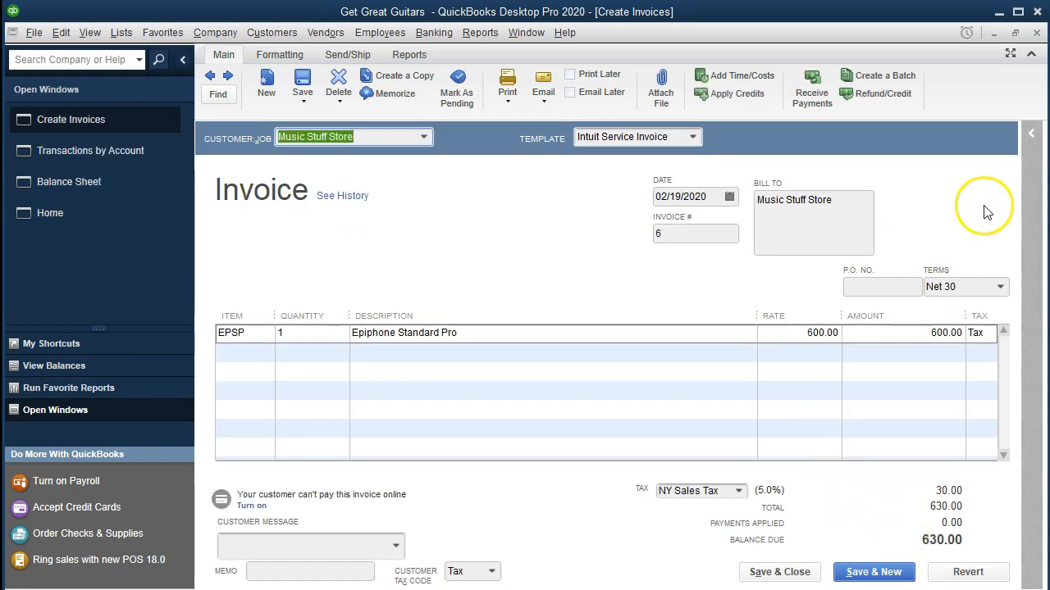
pyautogui.click(1034, 36)
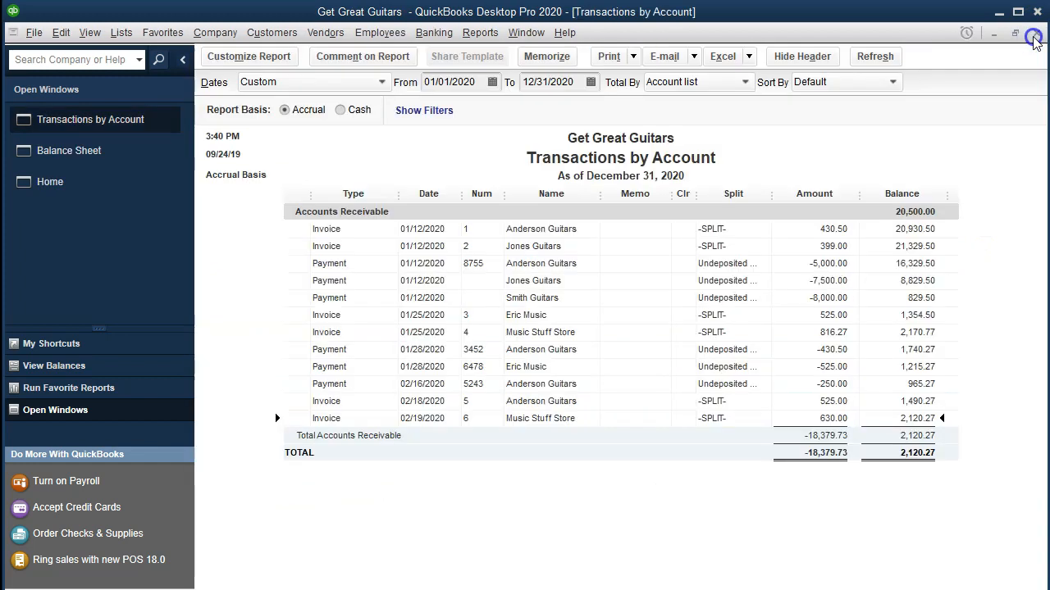
pyautogui.click(1036, 33)
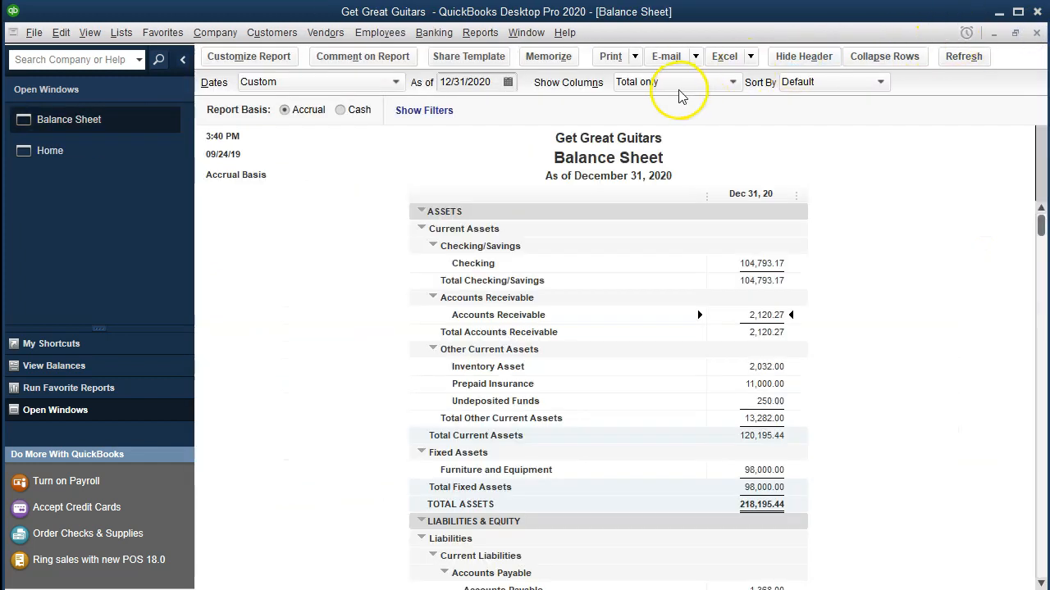
# Run the Profit & Loss Standard report with a custom date range from 01/01/2020 to 12/31/2020
pyautogui.click(491, 41)
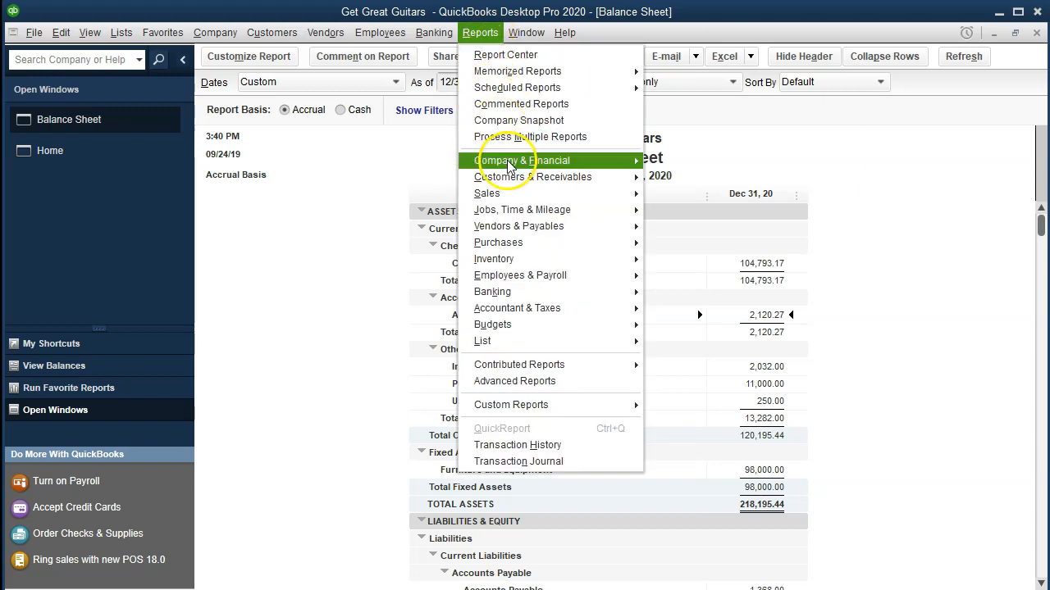
pyautogui.moveTo(545, 161)
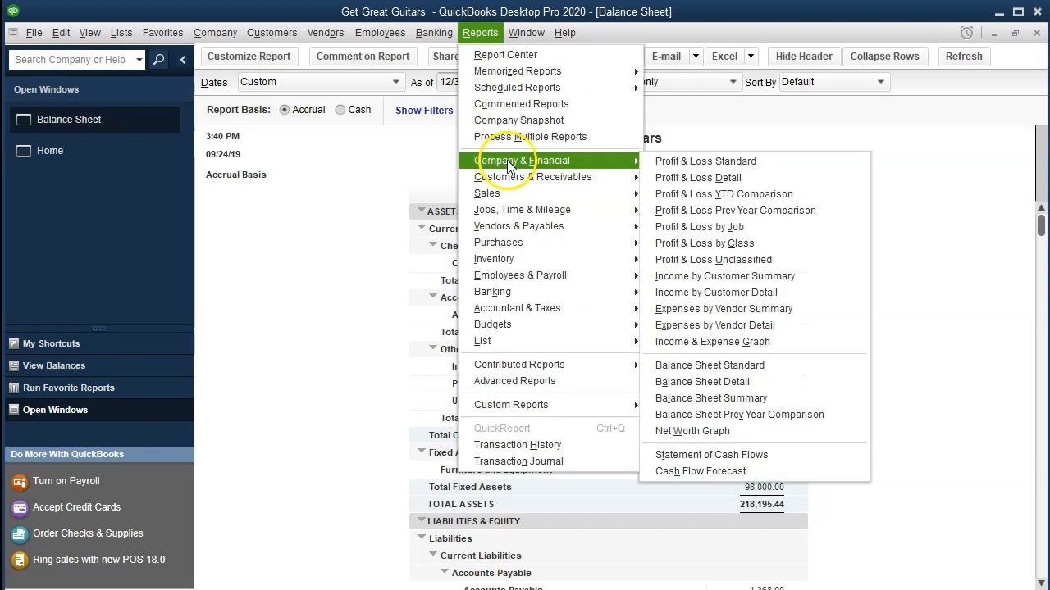
pyautogui.click(764, 163)
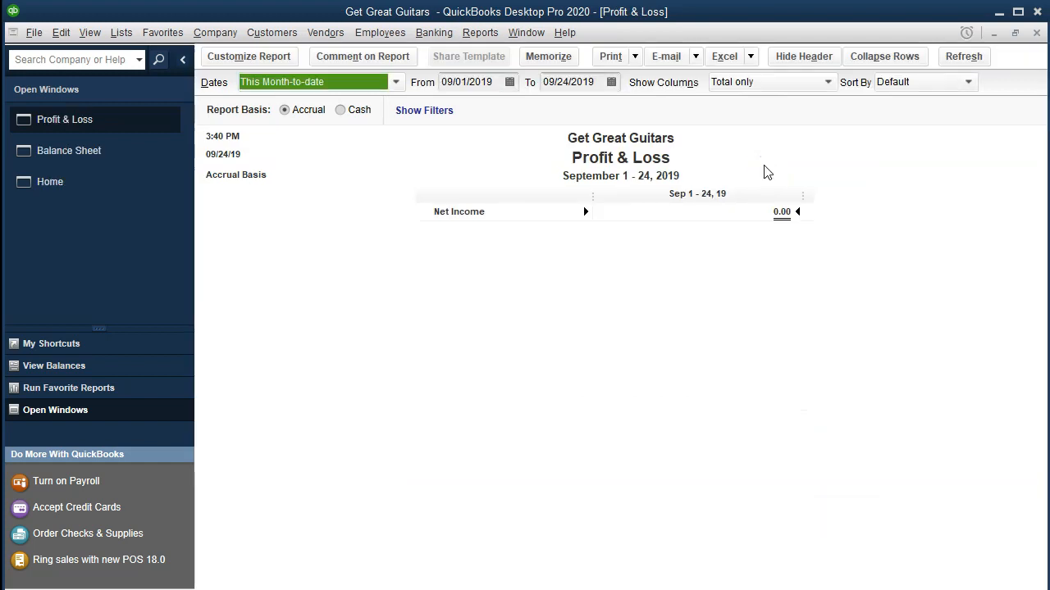
pyautogui.press('Tab')
pyautogui.write('01012012')
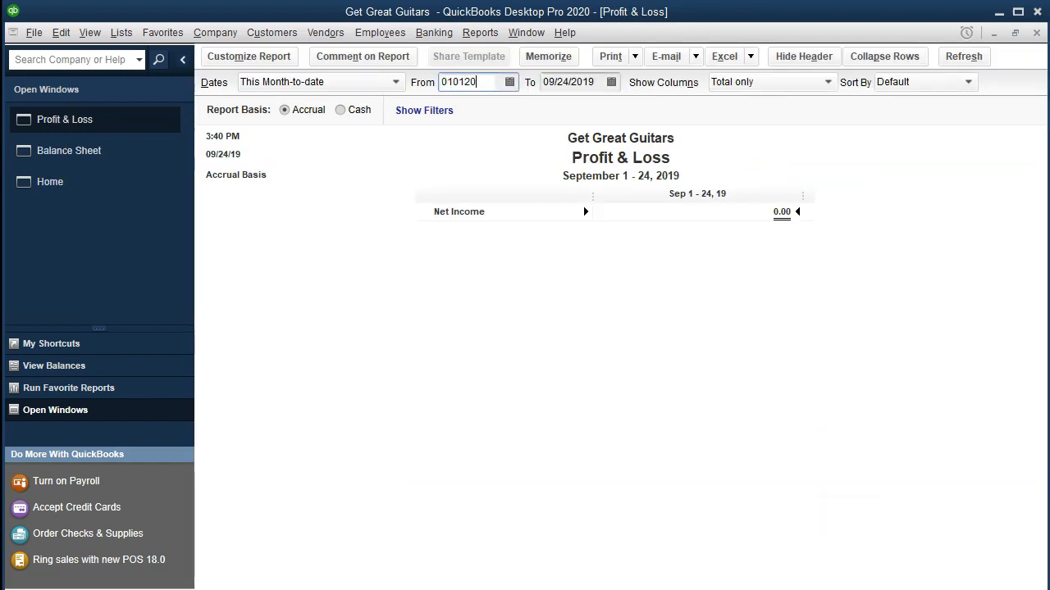
pyautogui.press('BackSpace')
pyautogui.press('BackSpace')
pyautogui.write('20')
pyautogui.press('Tab')
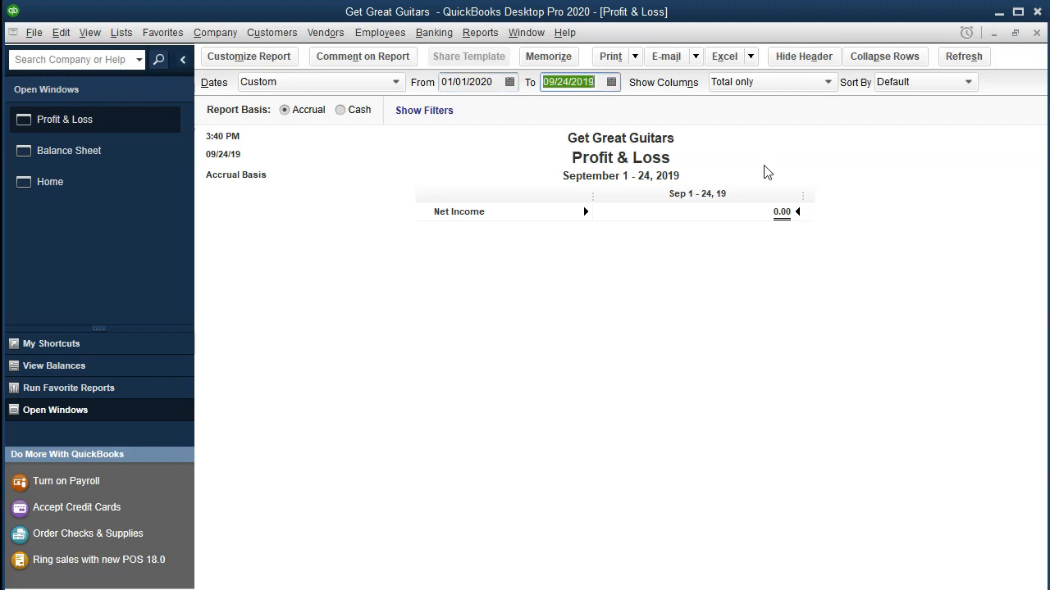
pyautogui.write('12312020')
pyautogui.press('Tab')
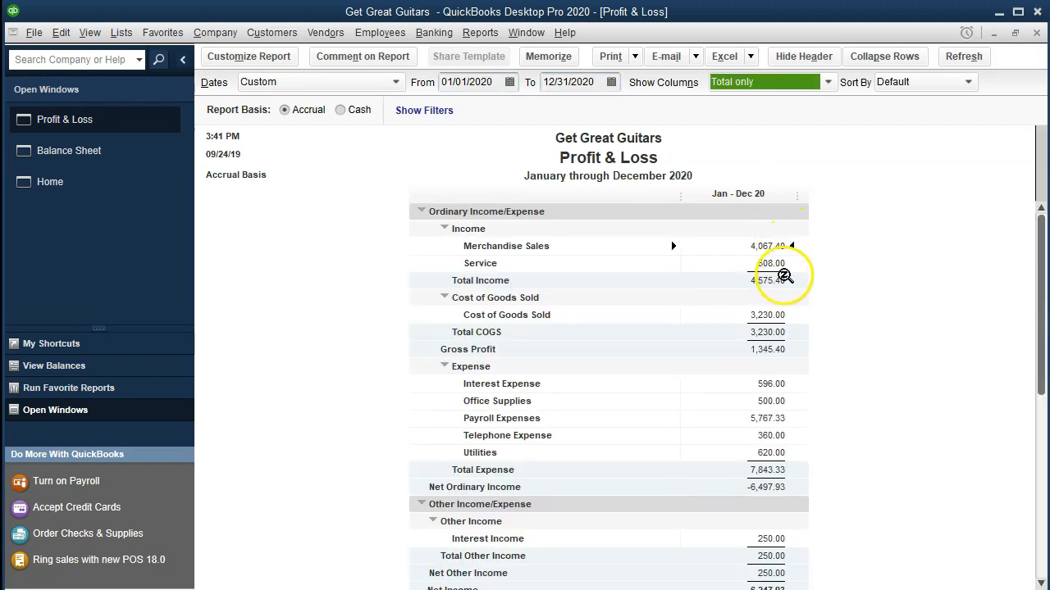
# Drill down from Merchandise Sales to the Music Stuff Store invoice of 02/19/2020, and return to the Profit & Loss report
pyautogui.click(764, 249)
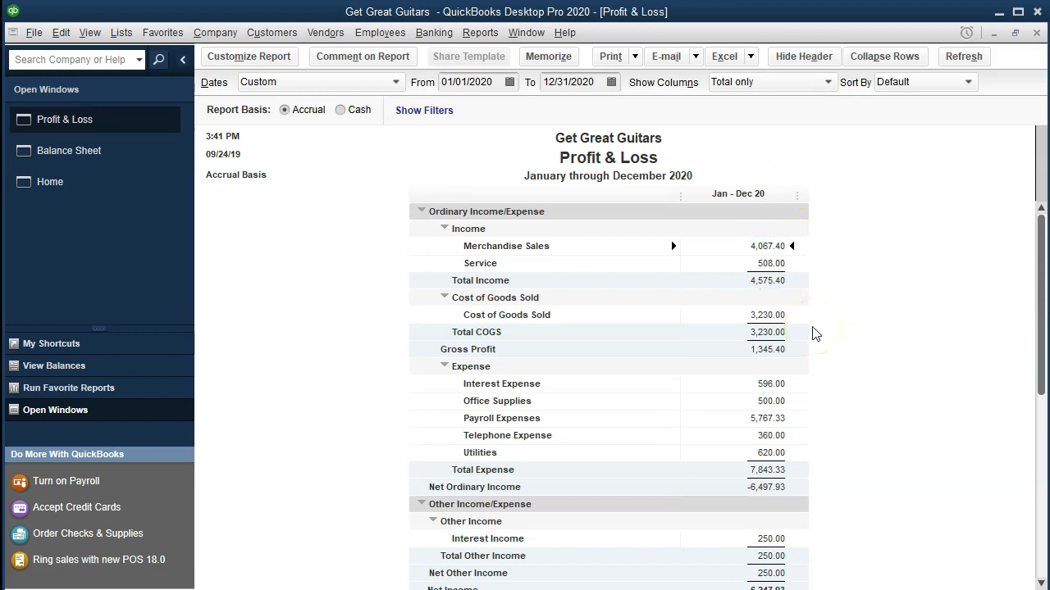
pyautogui.doubleClick(766, 247)
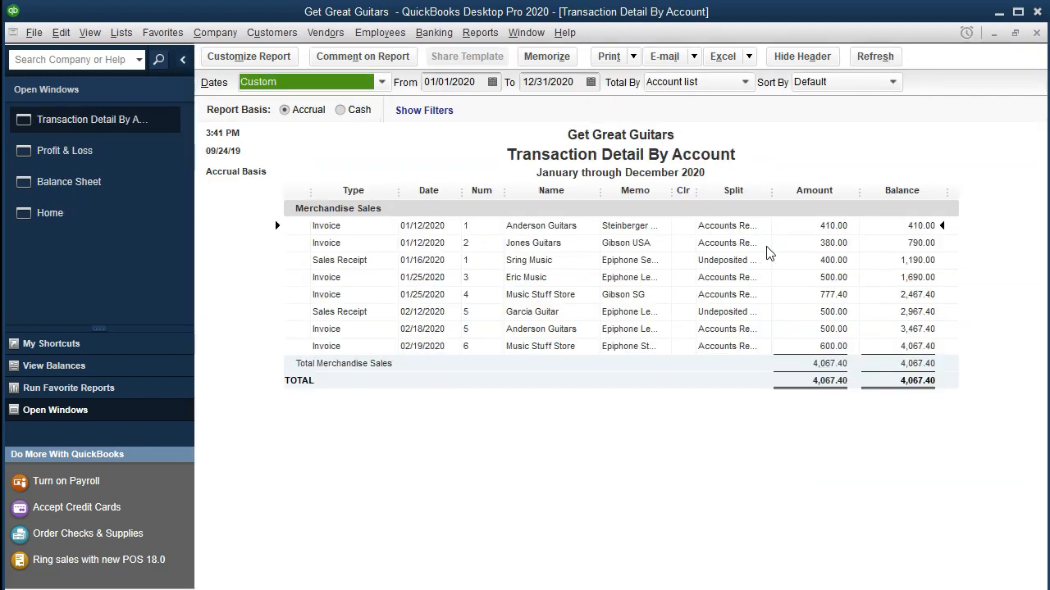
pyautogui.click(807, 350)
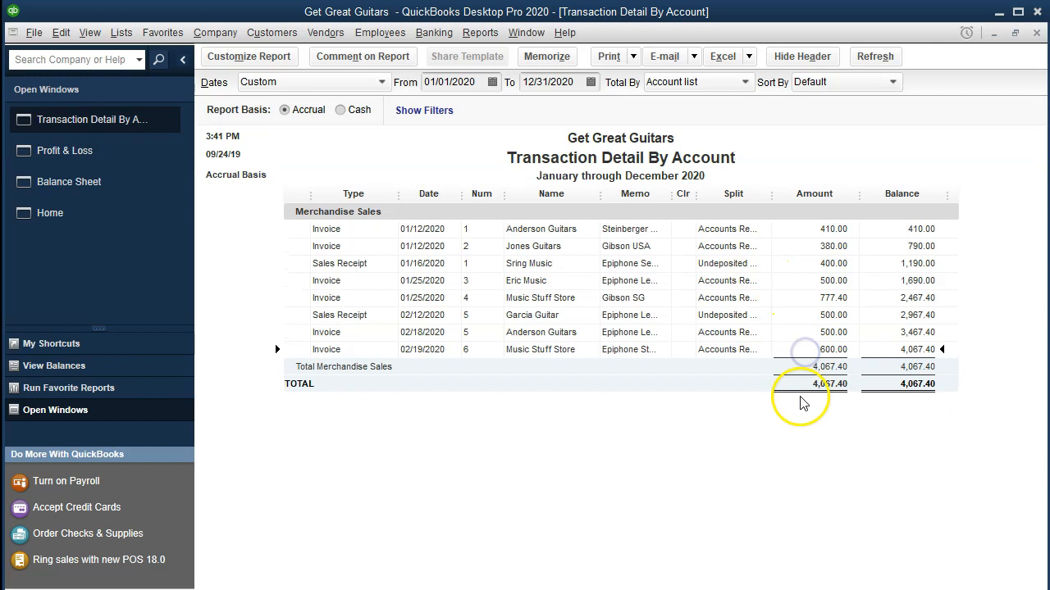
pyautogui.doubleClick(804, 349)
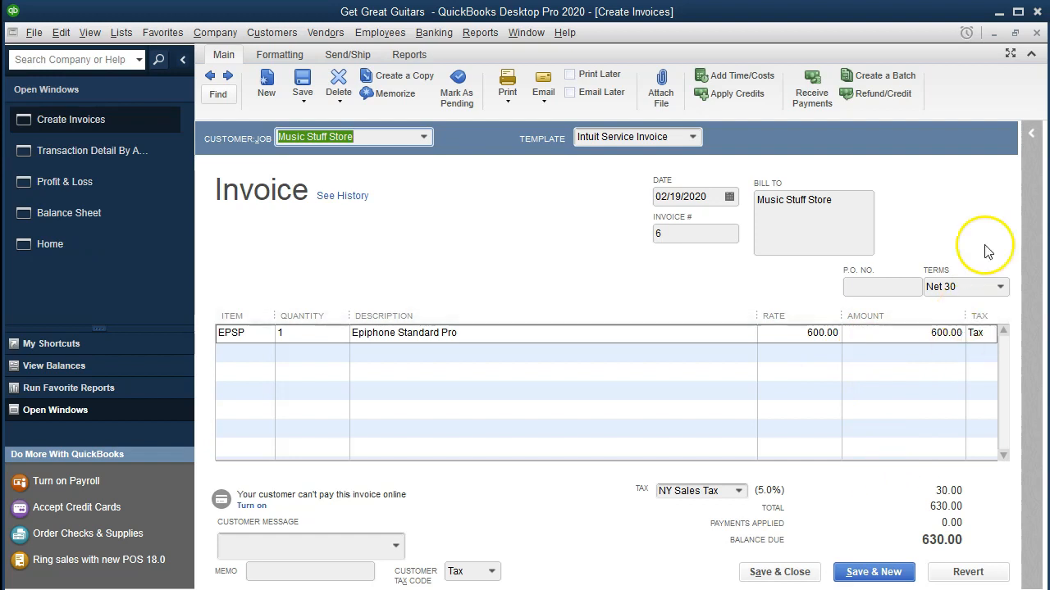
pyautogui.click(1035, 37)
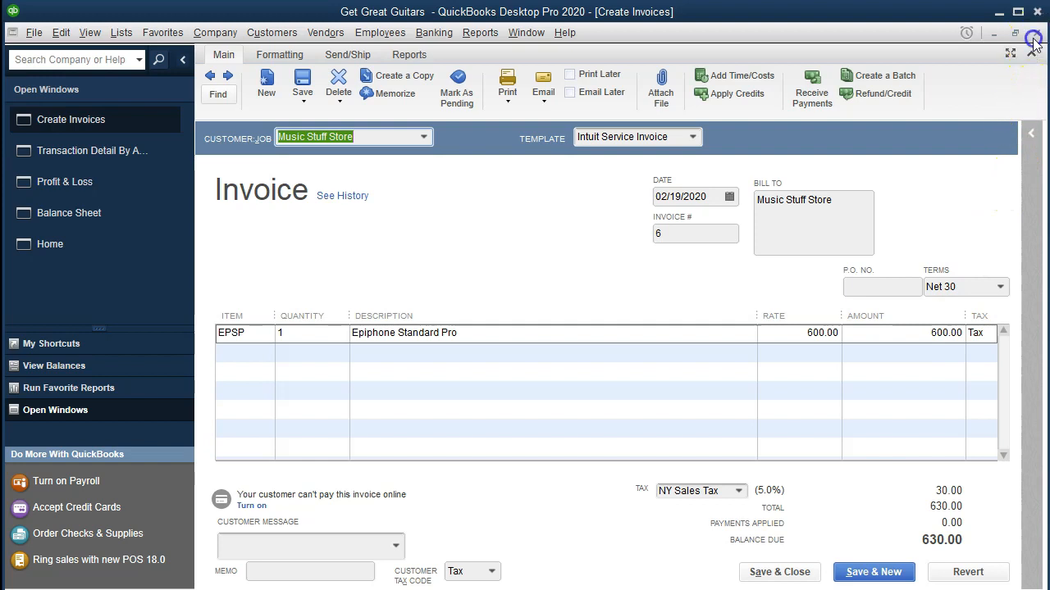
pyautogui.click(1035, 36)
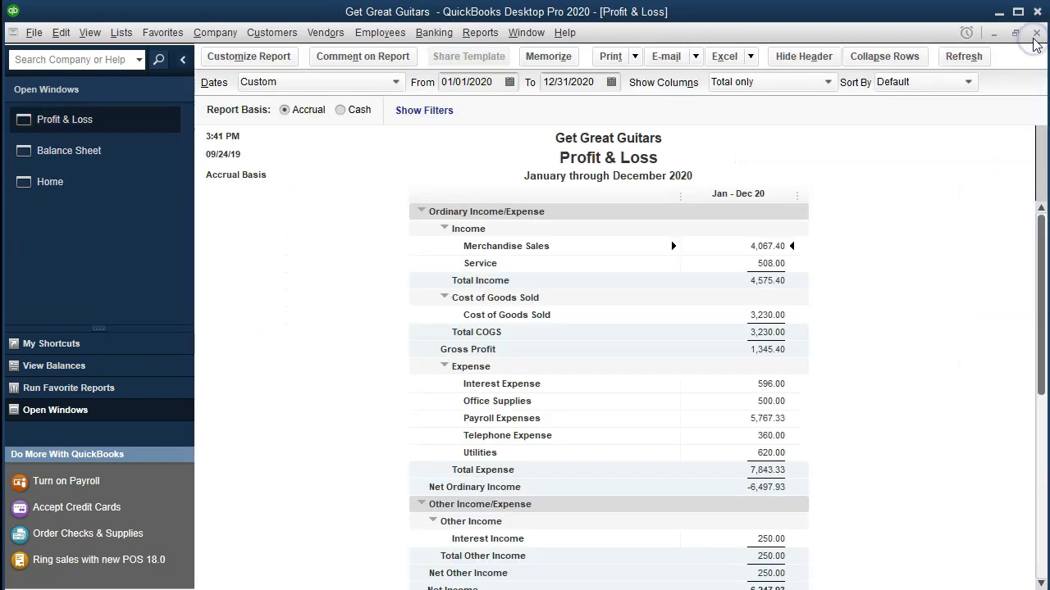
# On the Balance Sheet, drill down from Sales Tax Payable to the 02/19/2020 invoice, and return to the report
pyautogui.click(131, 155)
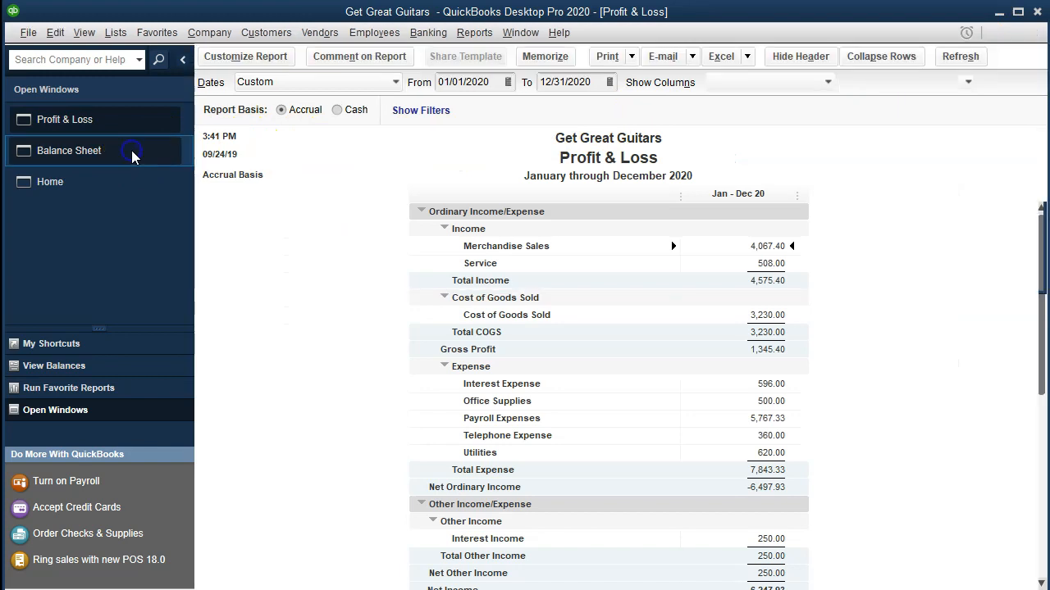
pyautogui.scroll(-2, 346, 313)
pyautogui.scroll(-2, 346, 313)
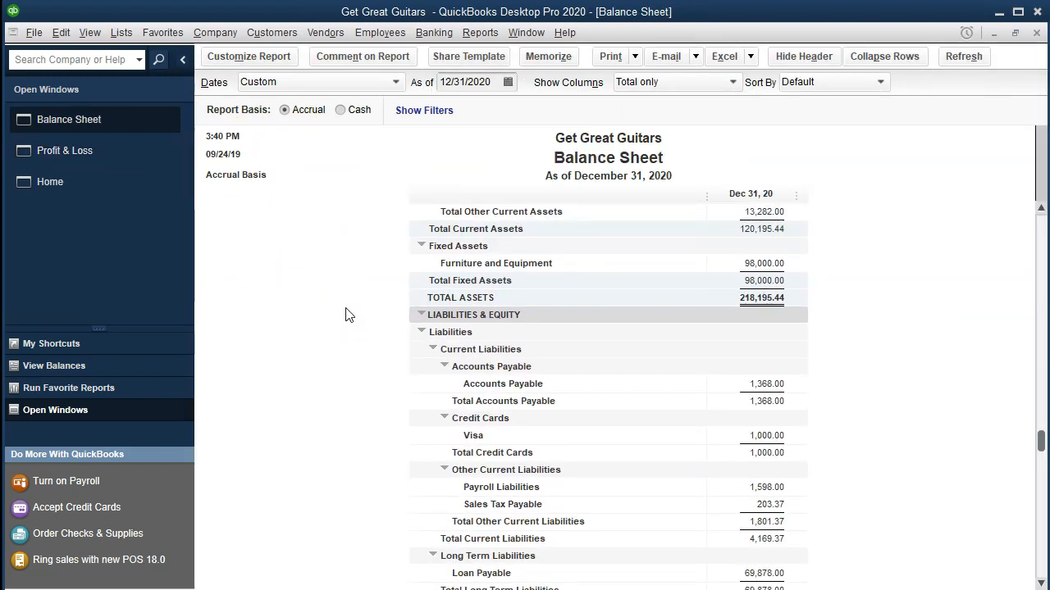
pyautogui.click(745, 450)
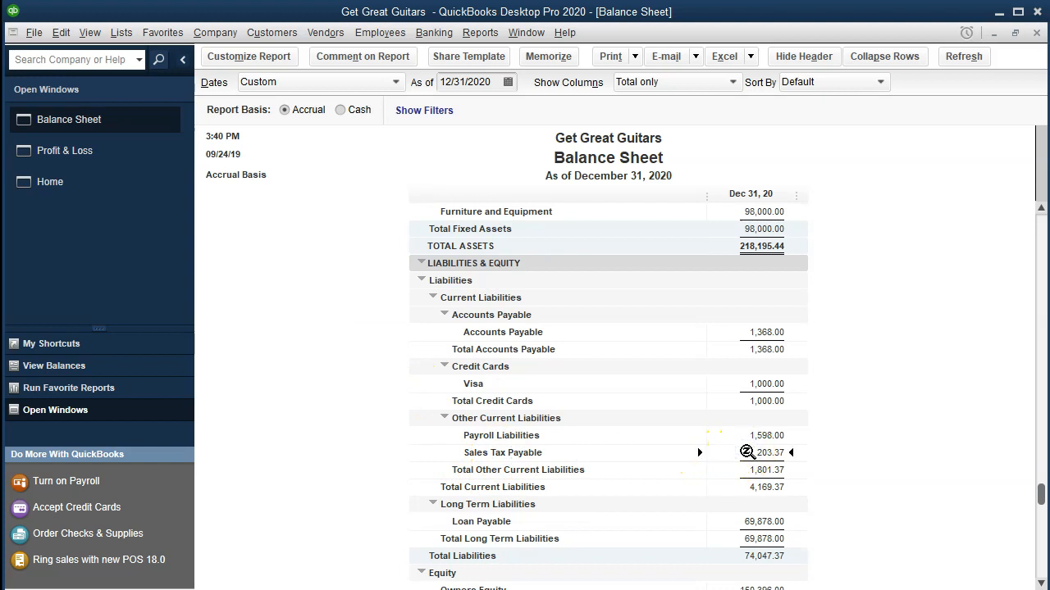
pyautogui.doubleClick(747, 452)
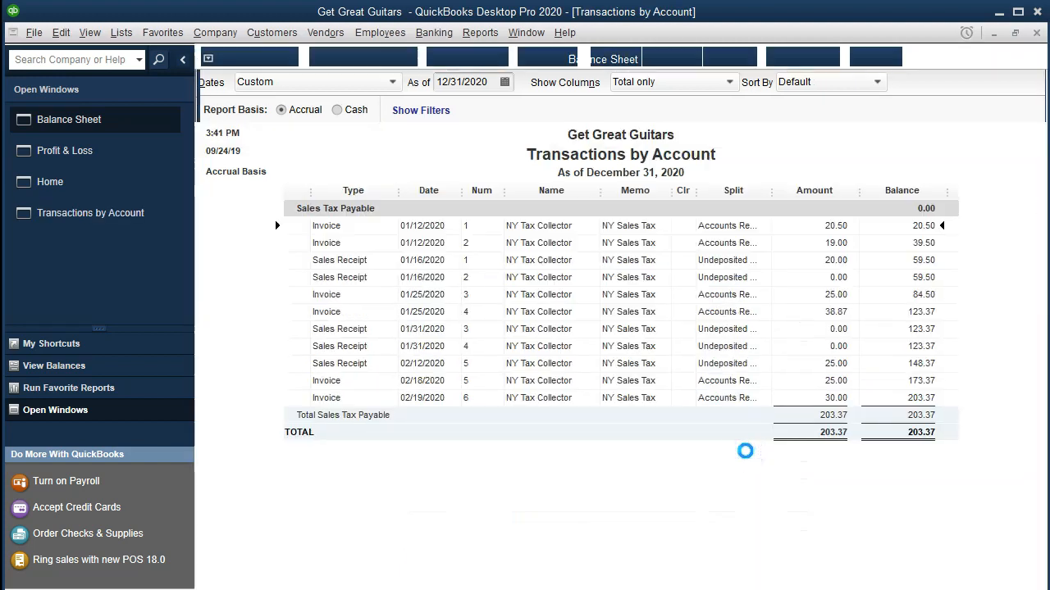
pyautogui.click(810, 401)
pyautogui.click(815, 436)
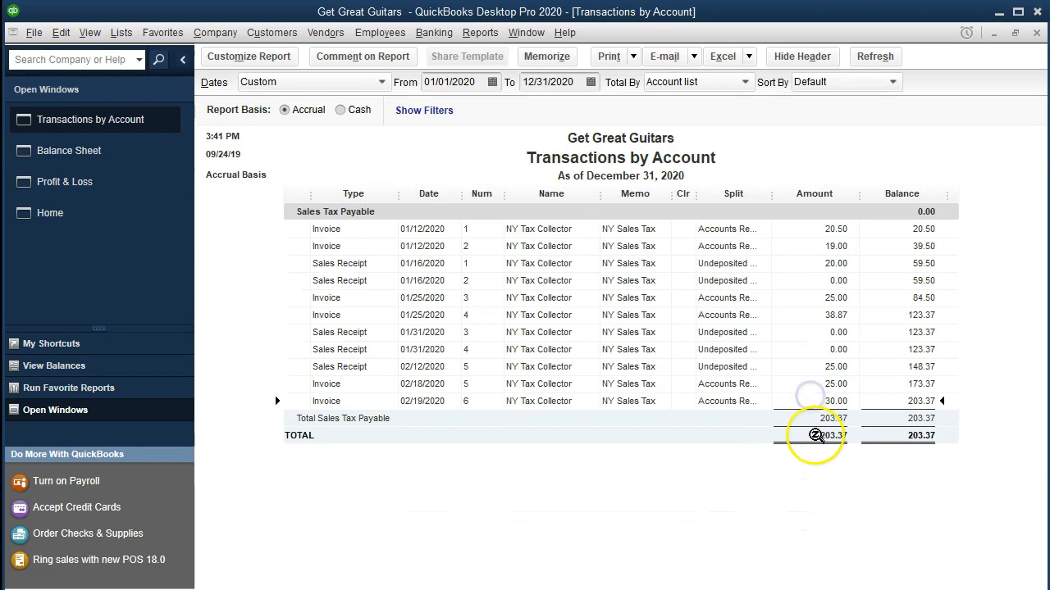
pyautogui.doubleClick(809, 401)
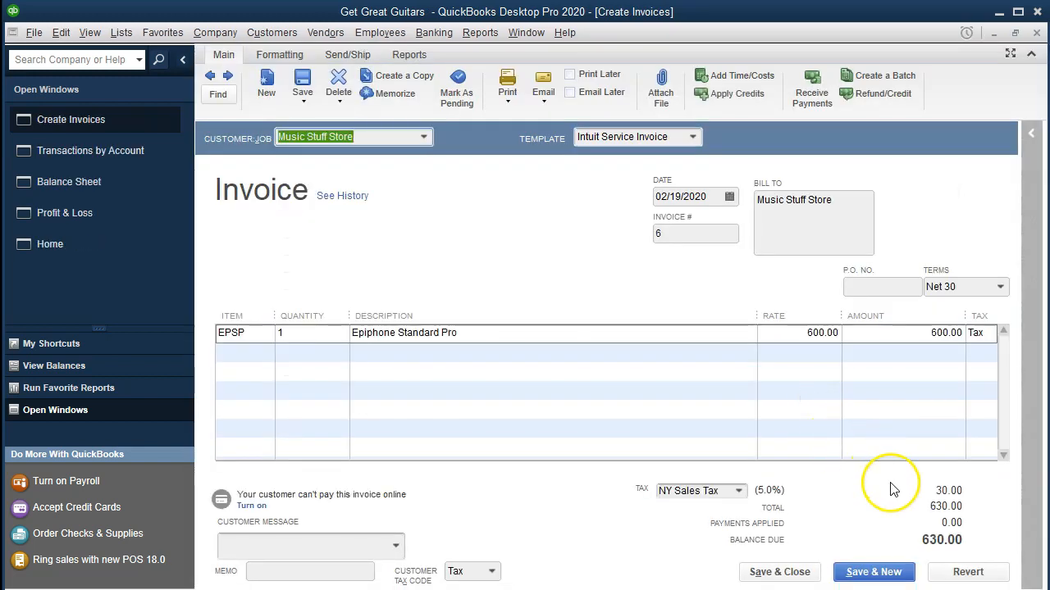
pyautogui.click(1038, 35)
pyautogui.click(1037, 35)
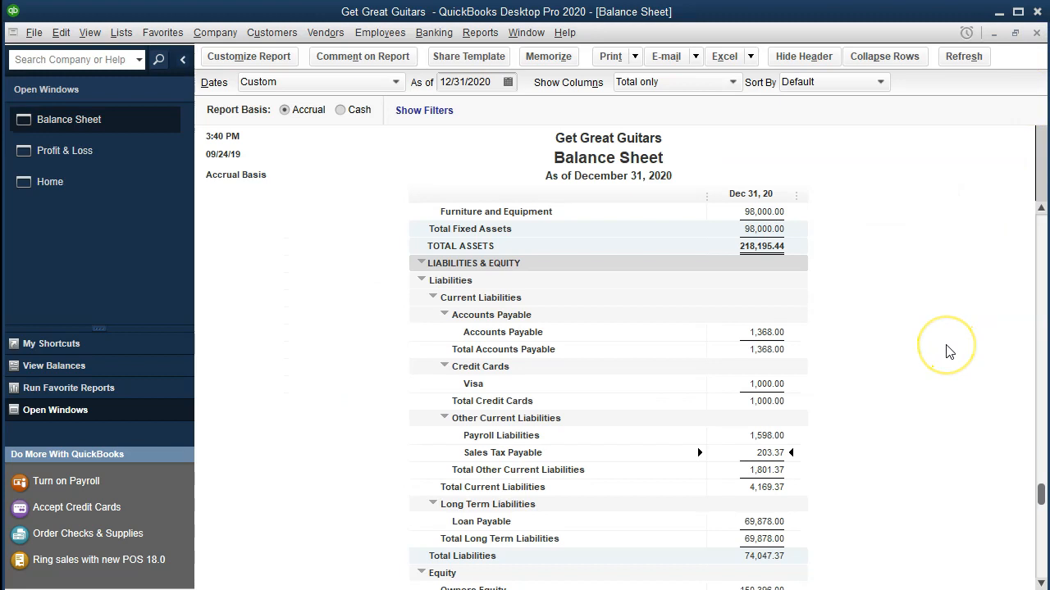
# Drill down from Inventory Asset to the Music Stuff Store invoice of 02/19/2020, and return to the Balance Sheet
pyautogui.scroll(4, 947, 351)
pyautogui.scroll(1, 947, 351)
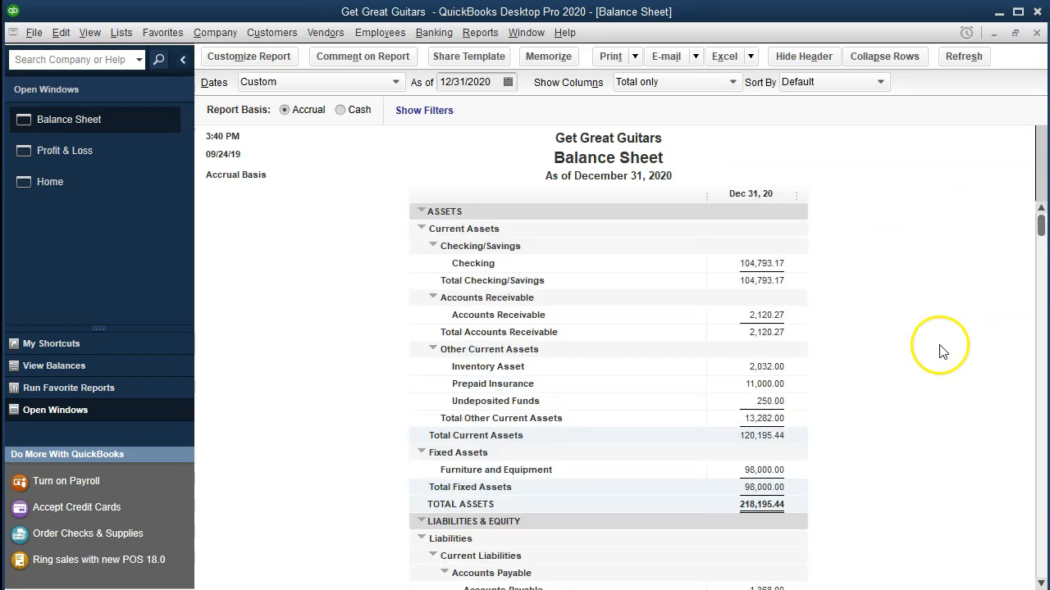
pyautogui.doubleClick(729, 365)
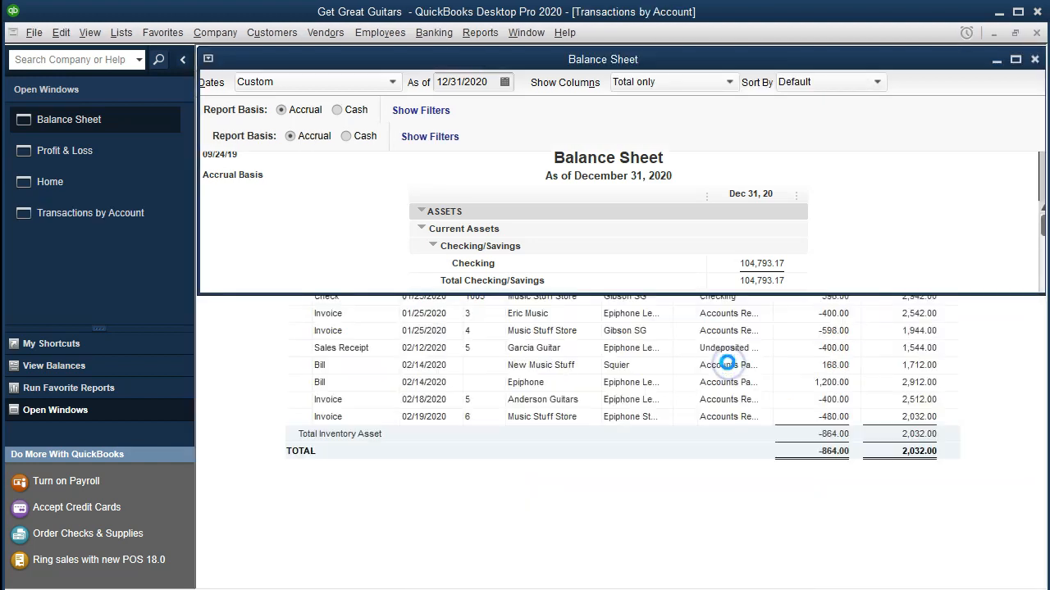
pyautogui.click(794, 424)
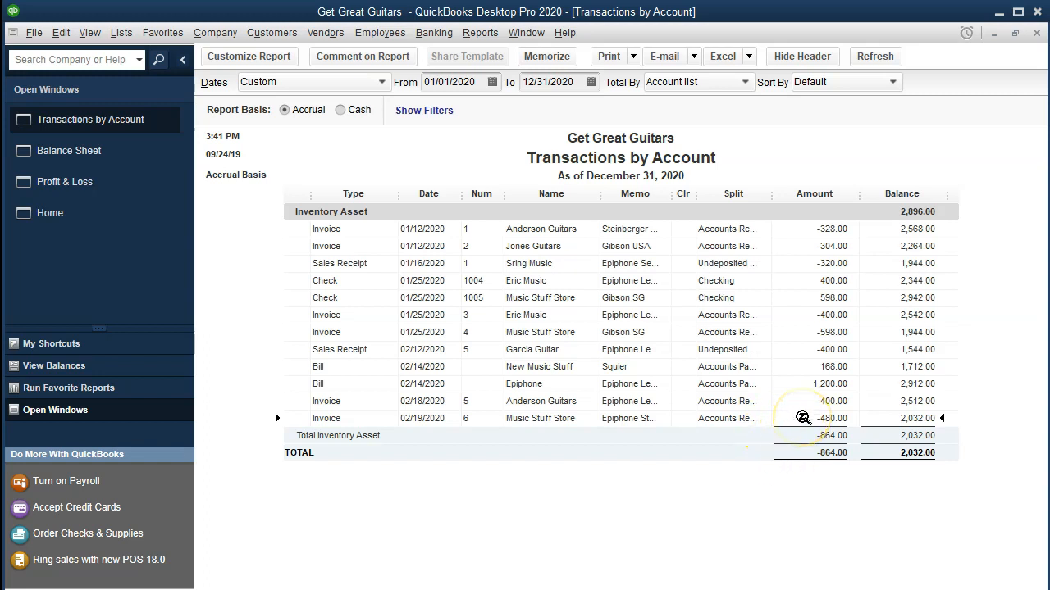
pyautogui.doubleClick(803, 418)
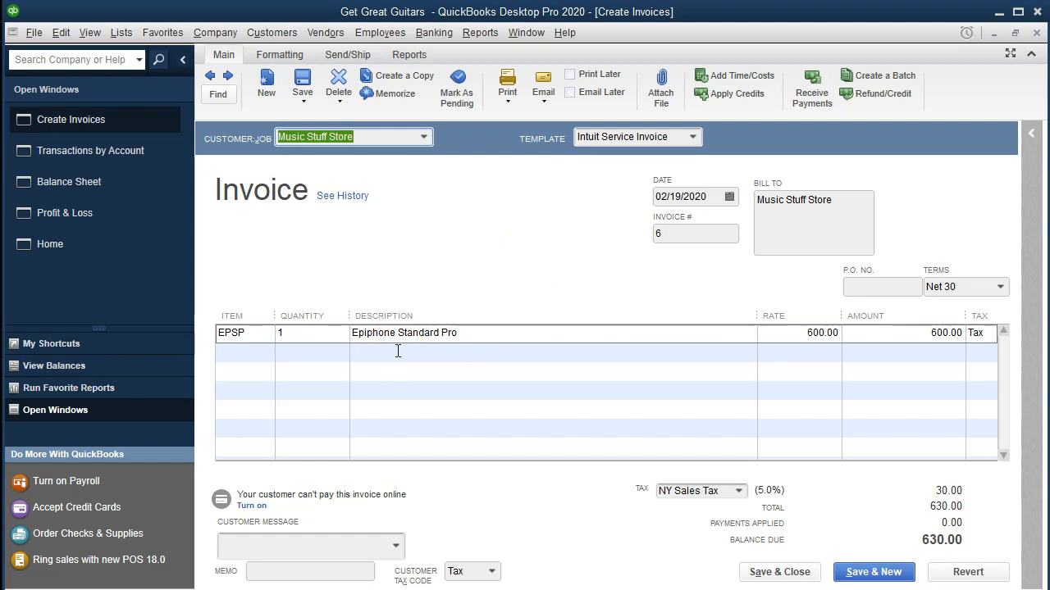
pyautogui.click(1036, 32)
pyautogui.click(1036, 32)
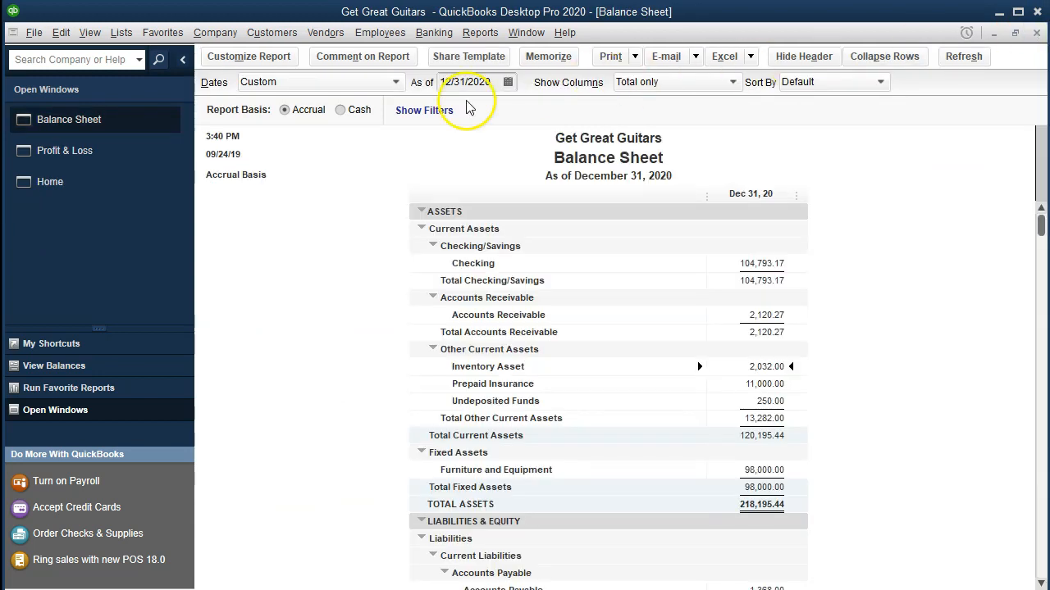
# On the Profit & Loss report, drill down from Cost of Goods Sold to the 02/19/2020 invoice, and return to the report
pyautogui.click(131, 157)
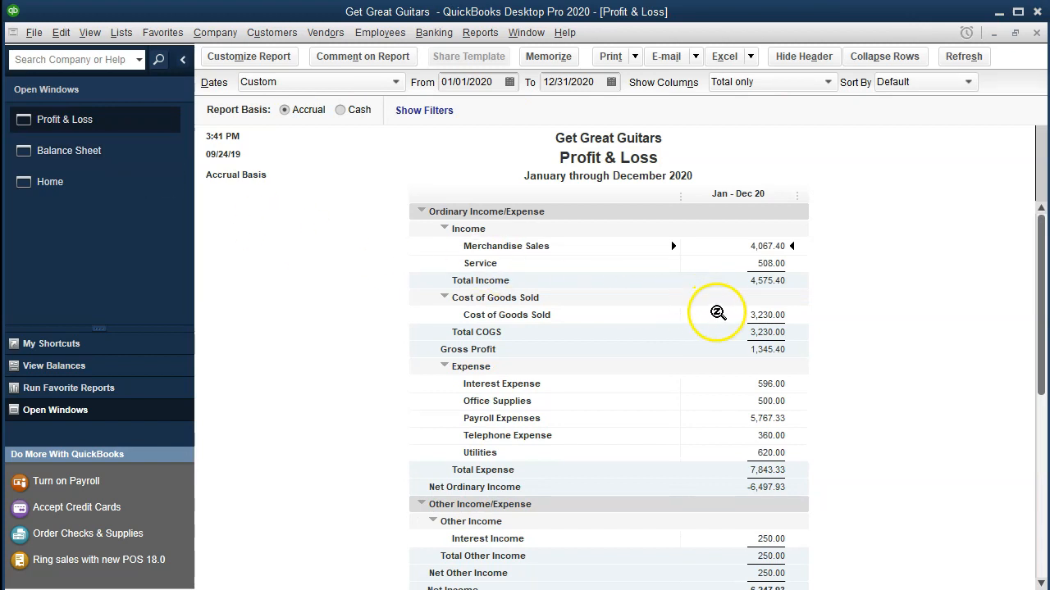
pyautogui.doubleClick(767, 317)
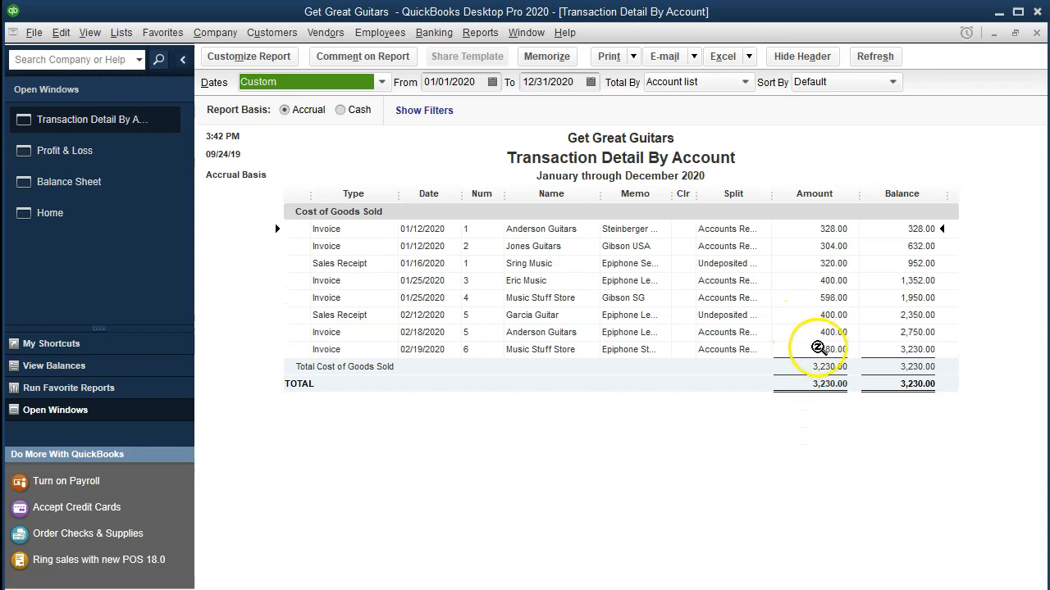
pyautogui.doubleClick(815, 350)
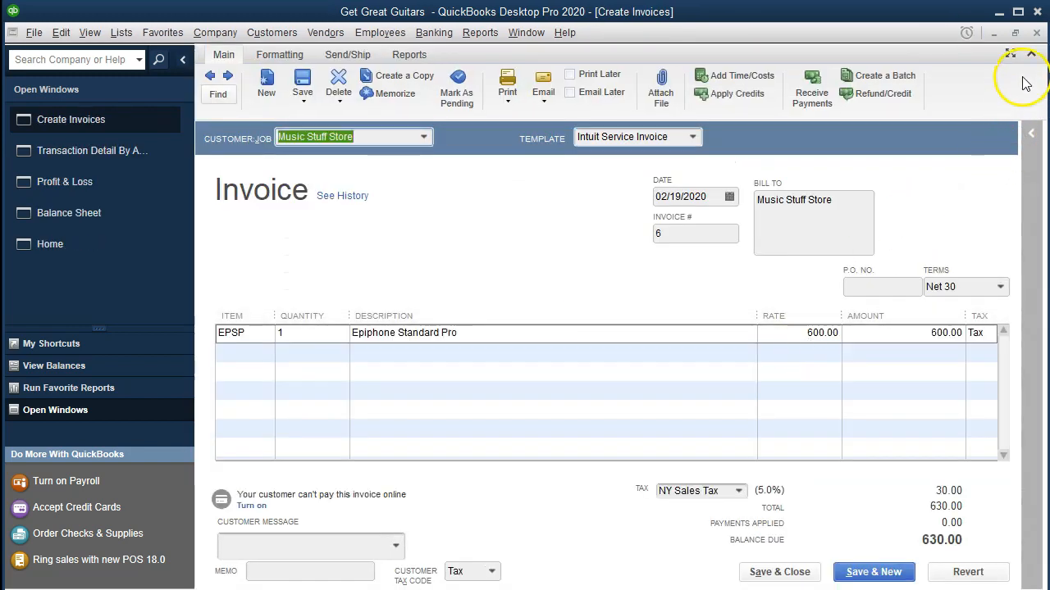
pyautogui.click(1038, 33)
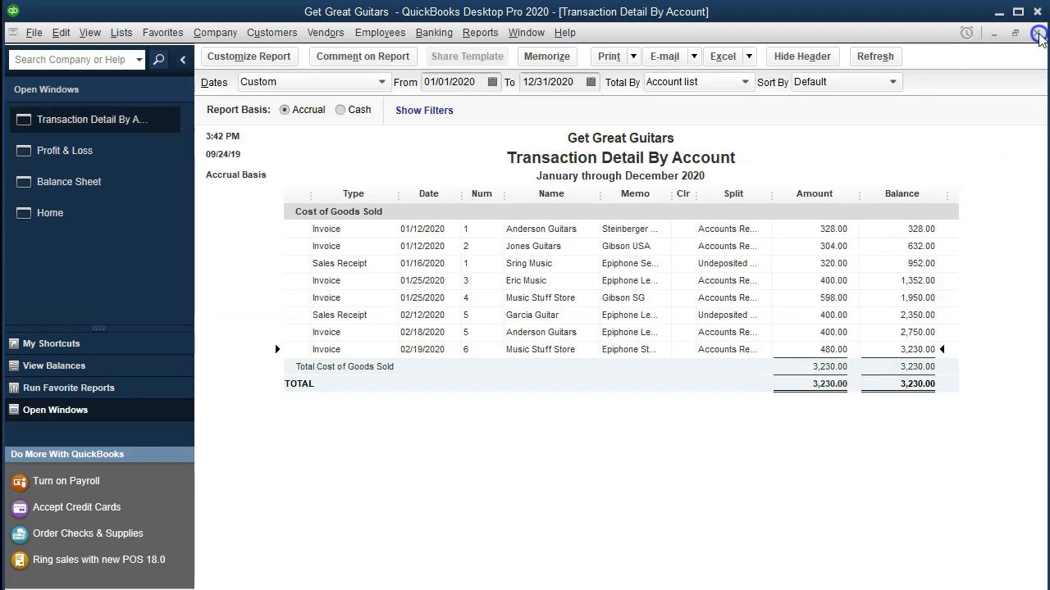
pyautogui.click(1036, 33)
# From the Balance Sheet, run the Customer Balance Detail report and review the Music Stuff Store transactions and the overall total
pyautogui.click(130, 167)
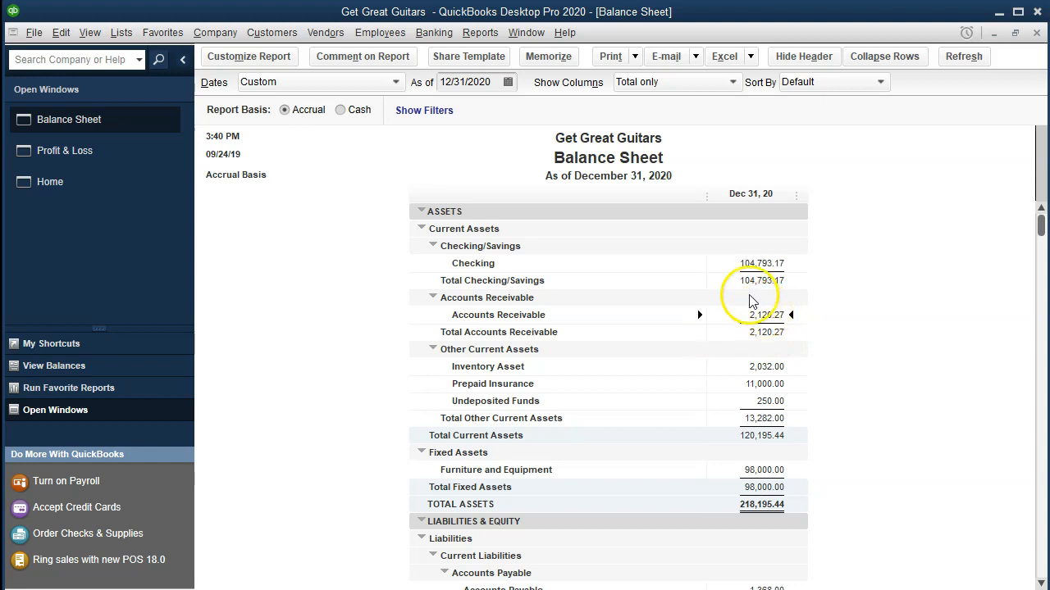
pyautogui.click(481, 32)
pyautogui.click(574, 176)
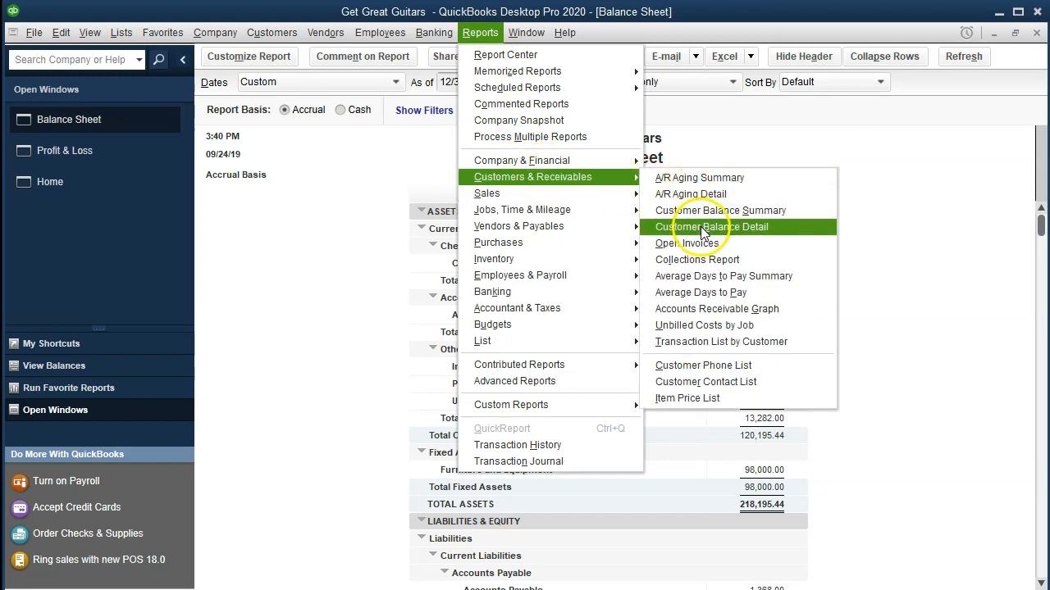
pyautogui.click(783, 226)
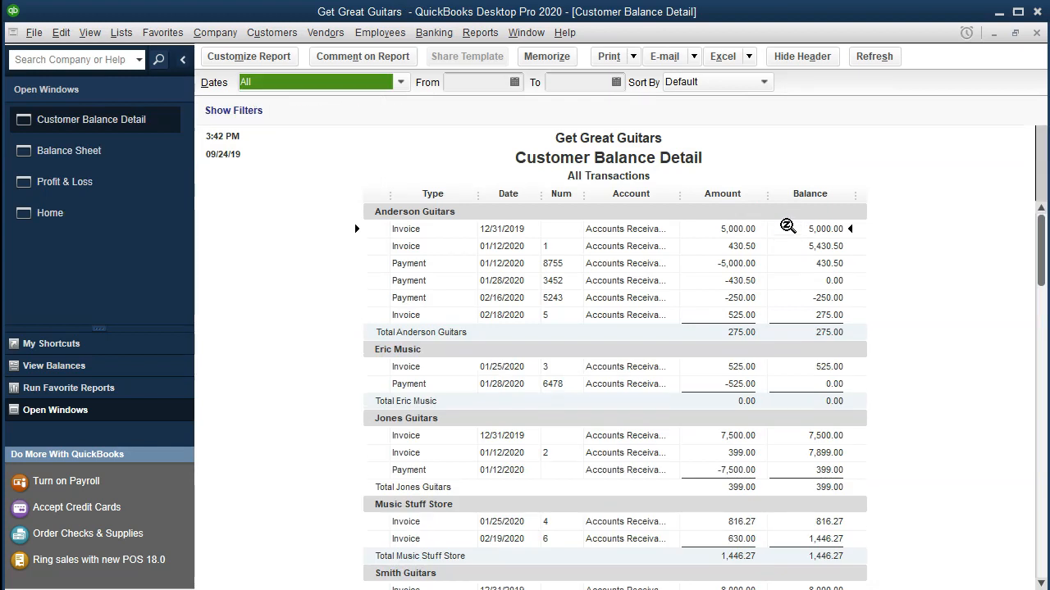
pyautogui.click(742, 315)
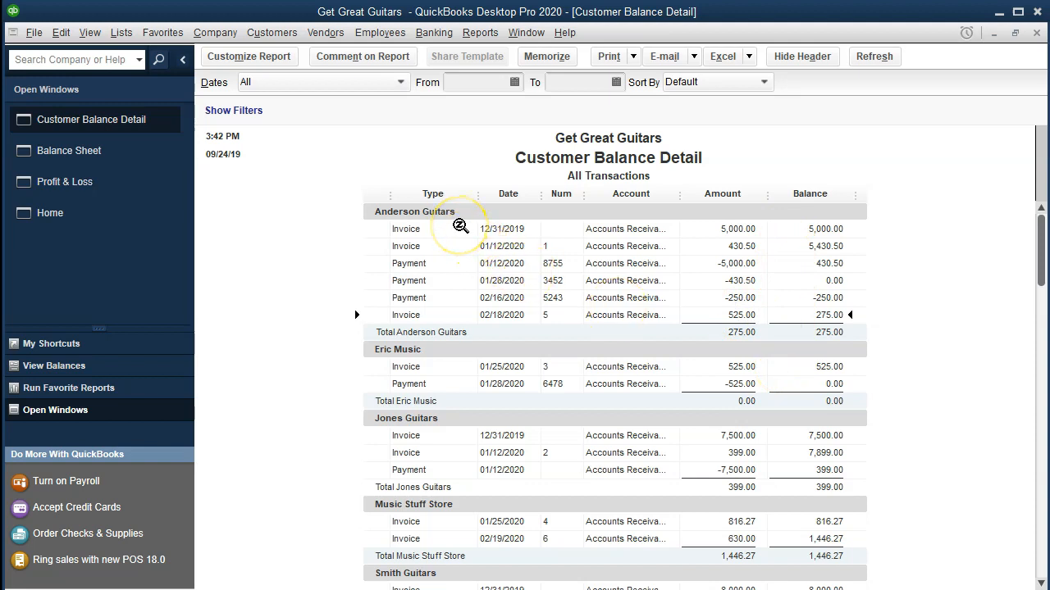
pyautogui.scroll(-2, 460, 227)
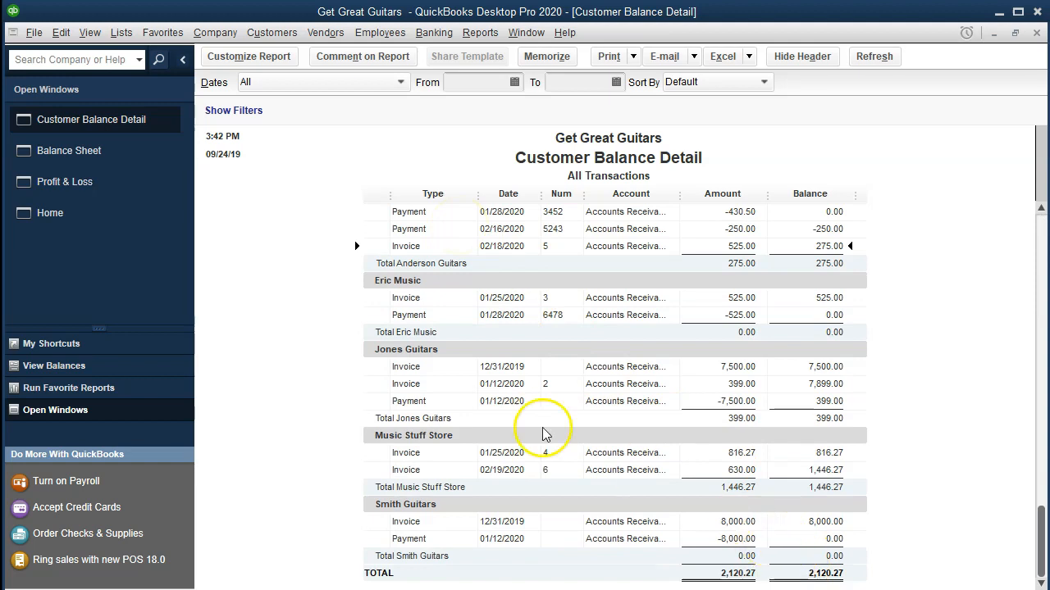
# From the Balance Sheet, run the Inventory Valuation Summary as of 12/31/2020 to compare with Inventory Asset, and return to the Balance Sheet
pyautogui.click(138, 164)
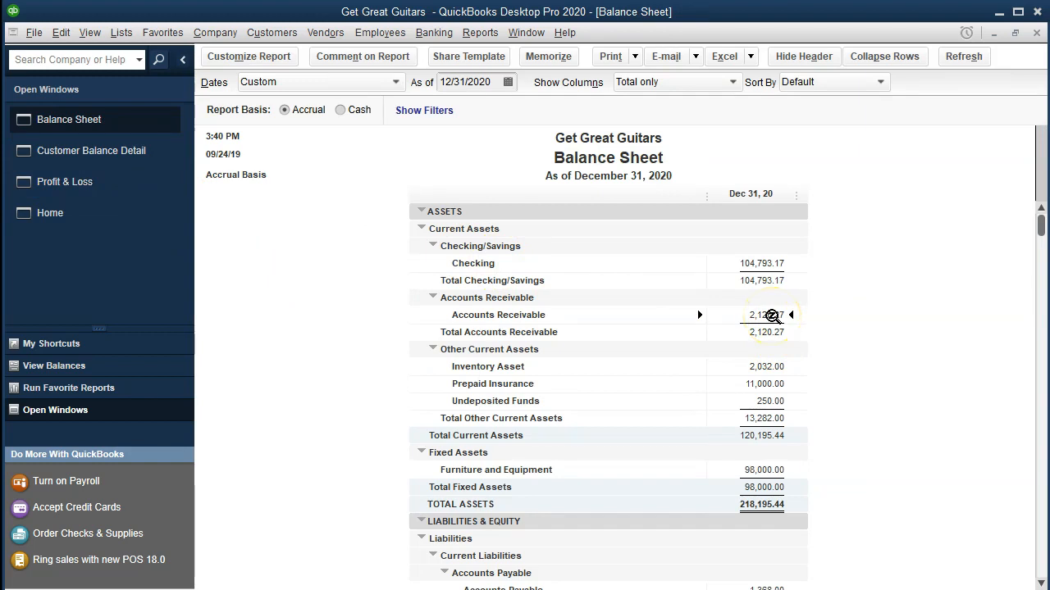
pyautogui.click(764, 368)
pyautogui.click(488, 34)
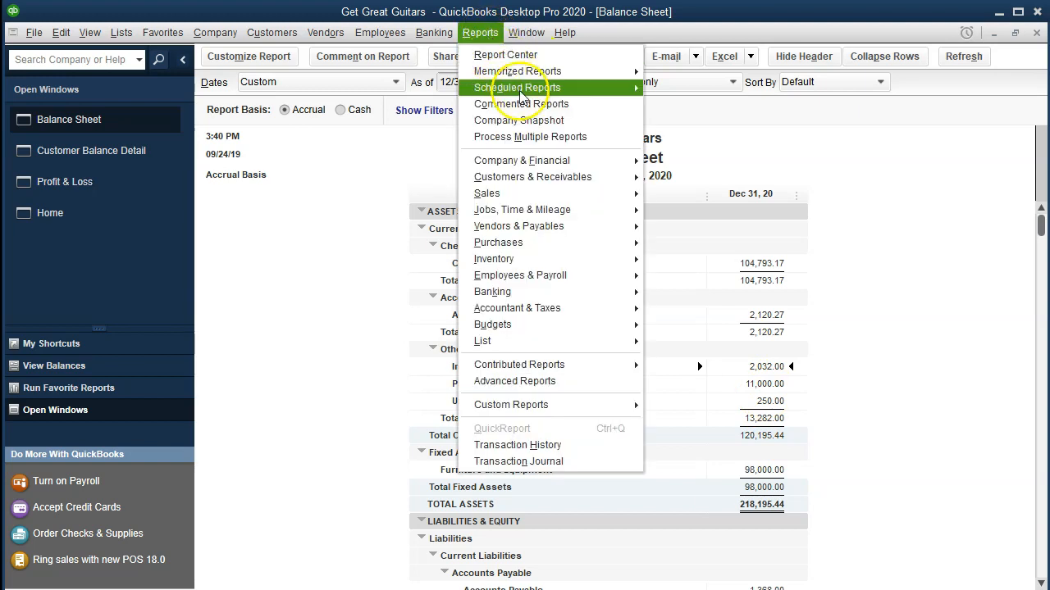
pyautogui.moveTo(556, 263)
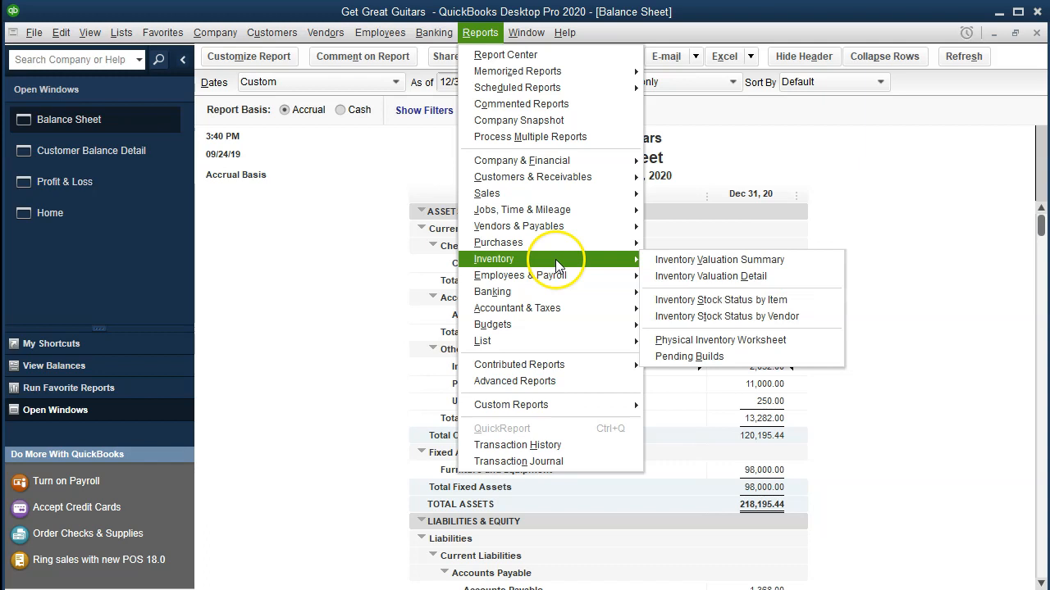
pyautogui.click(681, 260)
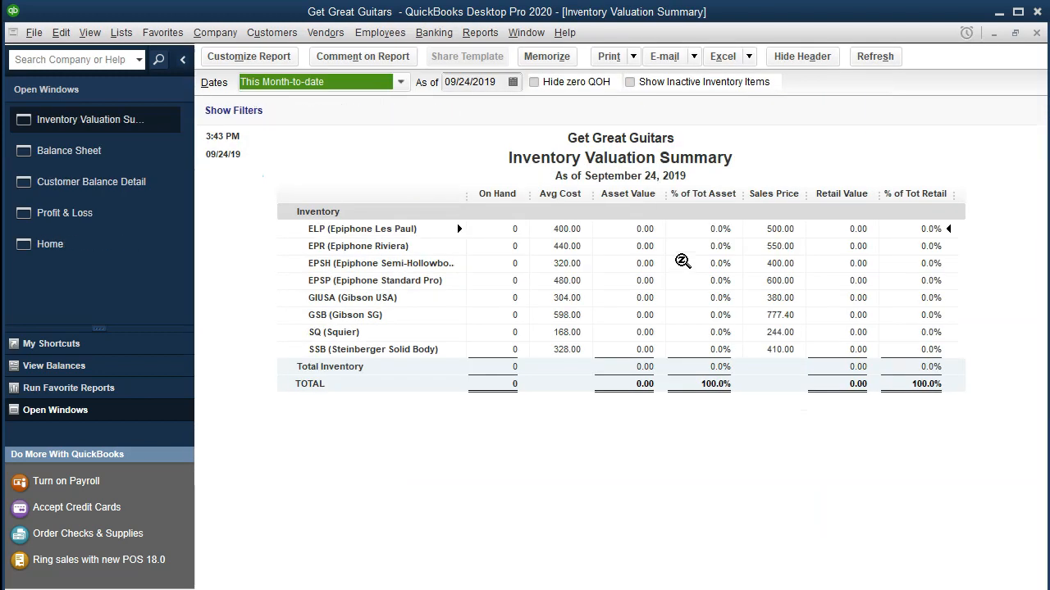
pyautogui.press('Tab')
pyautogui.write('1231')
pyautogui.press('Tab')
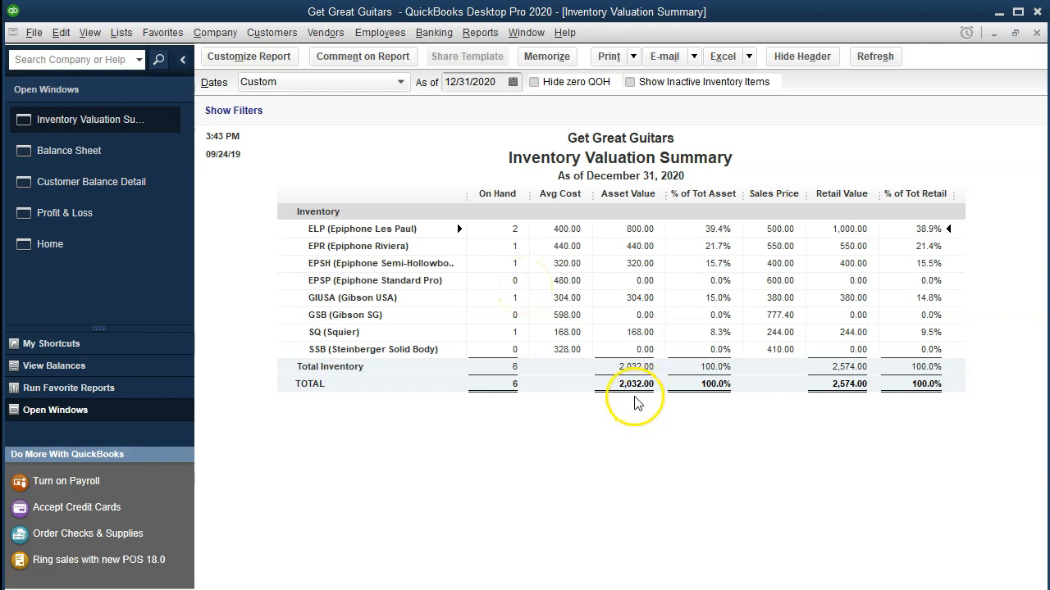
pyautogui.click(90, 152)
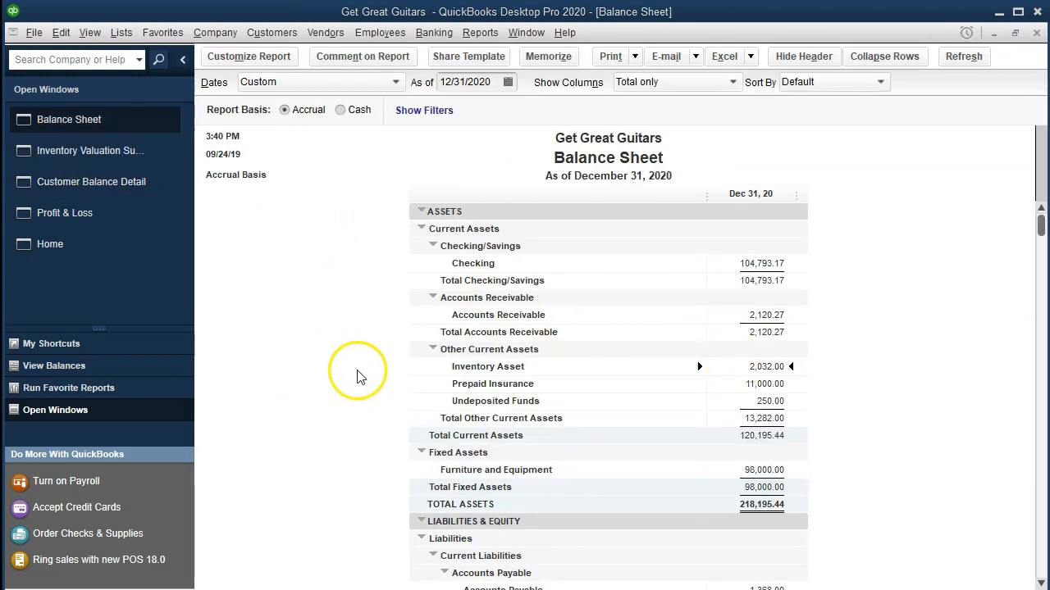
# Start a new customer invoice for Smith Guitars dated 02/20/2020
pyautogui.click(61, 250)
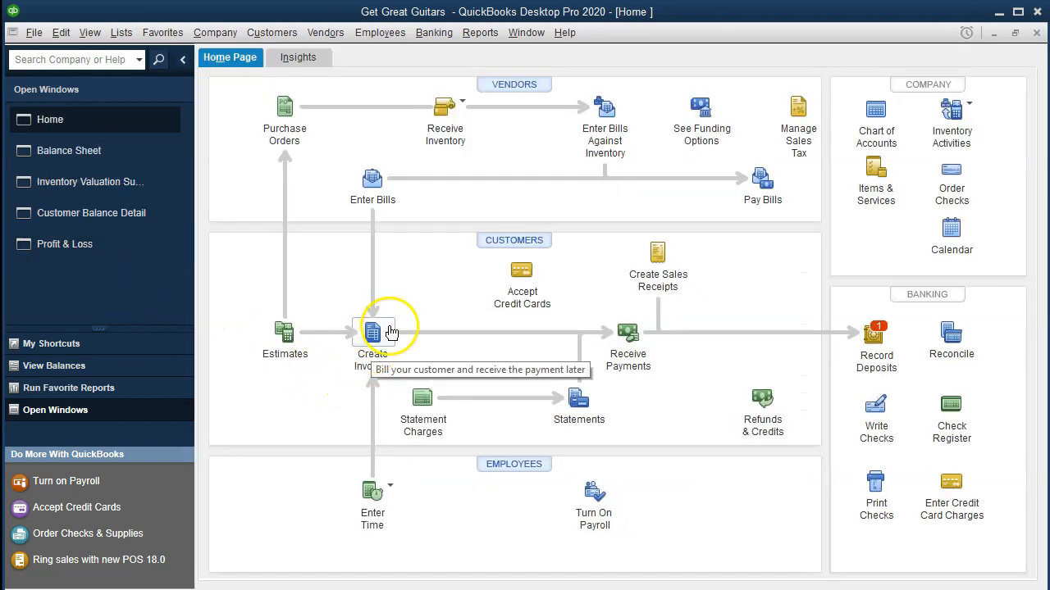
pyautogui.click(365, 351)
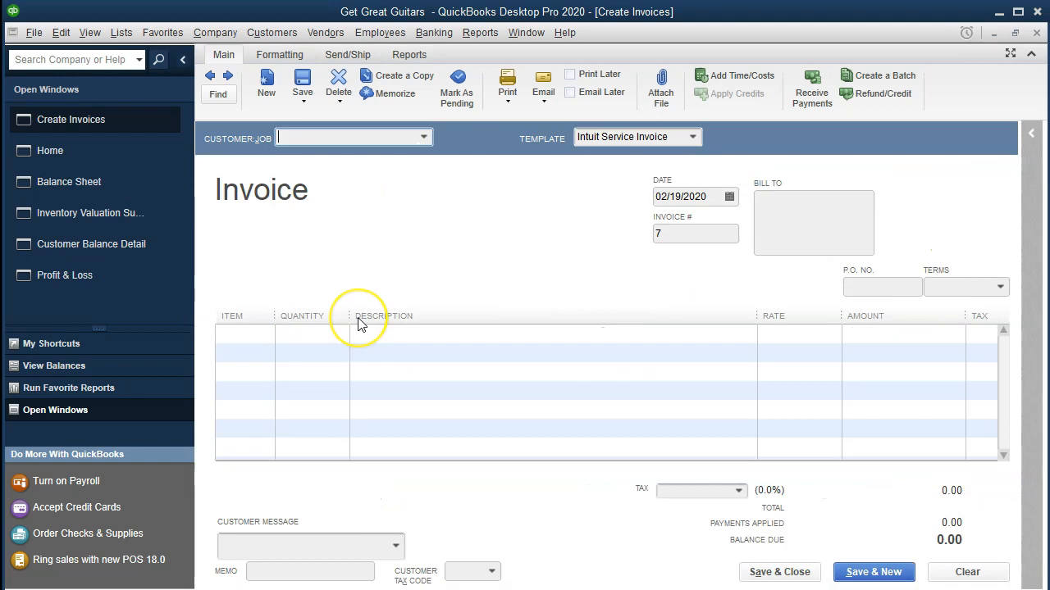
pyautogui.click(423, 137)
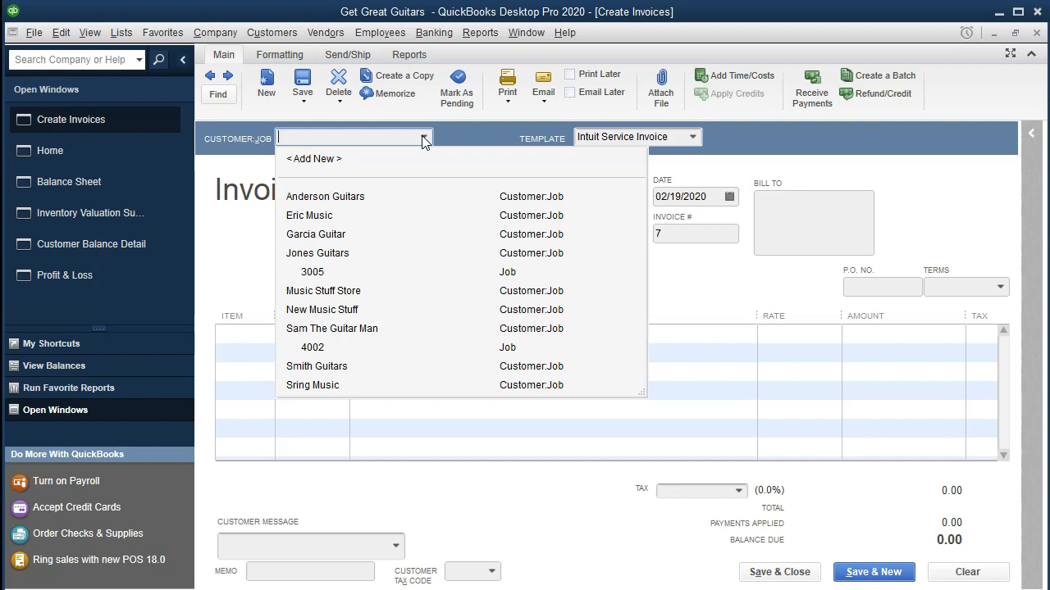
pyautogui.write('Smith Guitars')
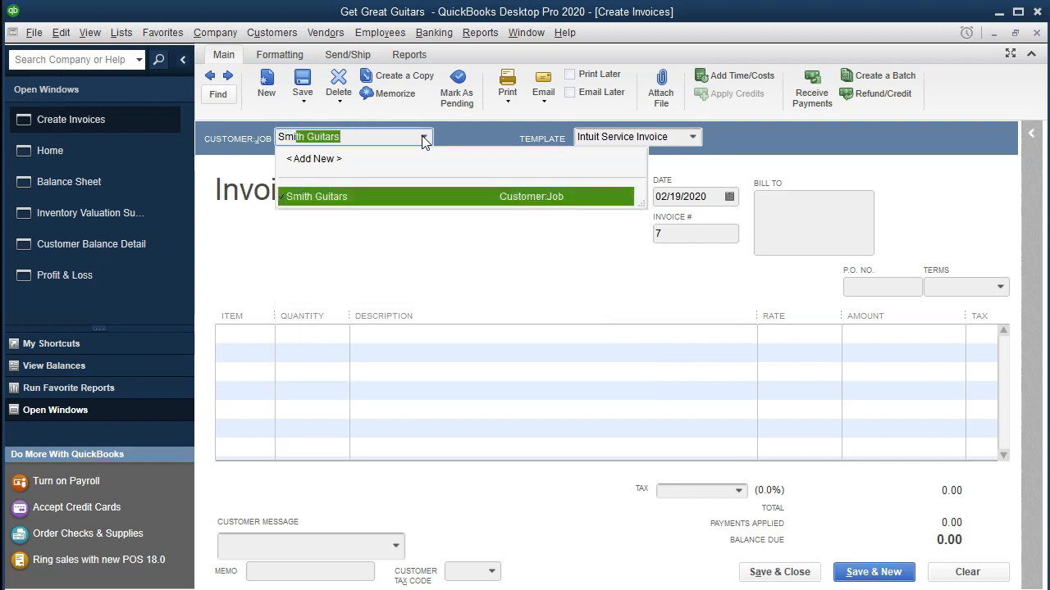
pyautogui.press('Tab')
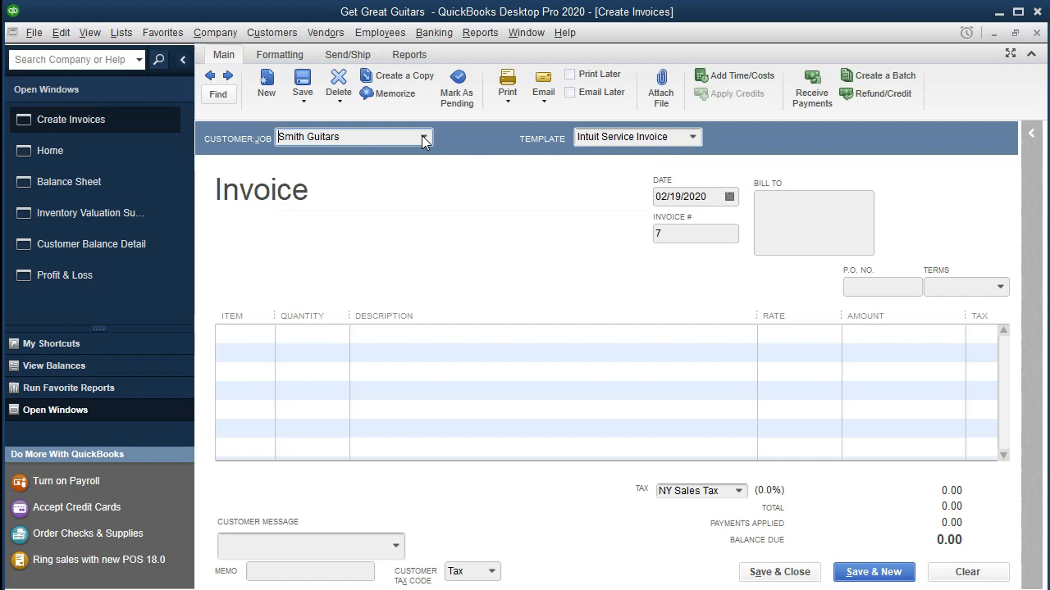
pyautogui.press('Tab')
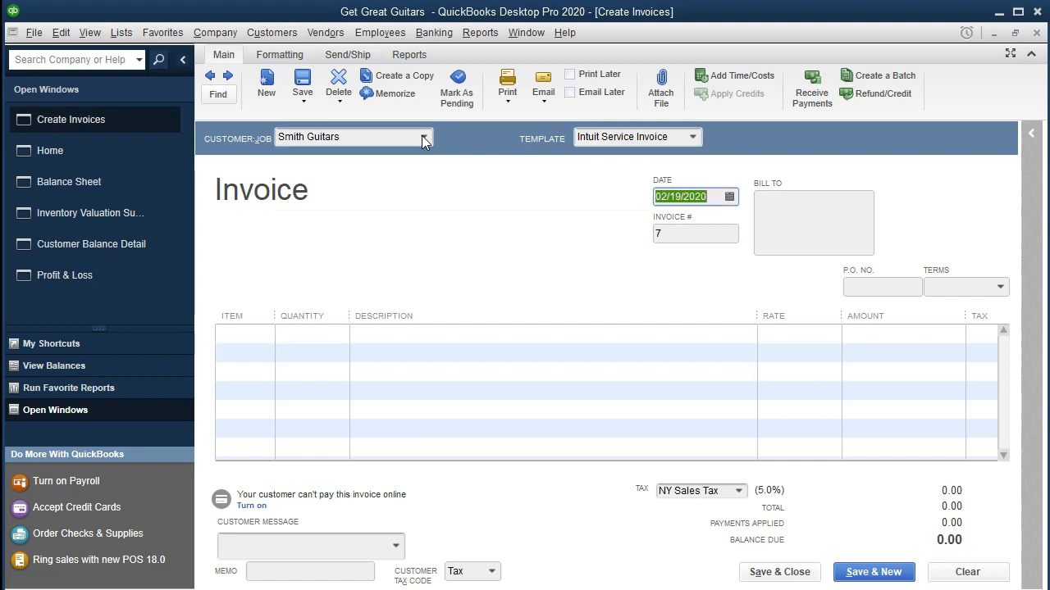
pyautogui.press('+')
pyautogui.press('Tab')
pyautogui.press('Tab')
pyautogui.press('Tab')
pyautogui.press('Tab')
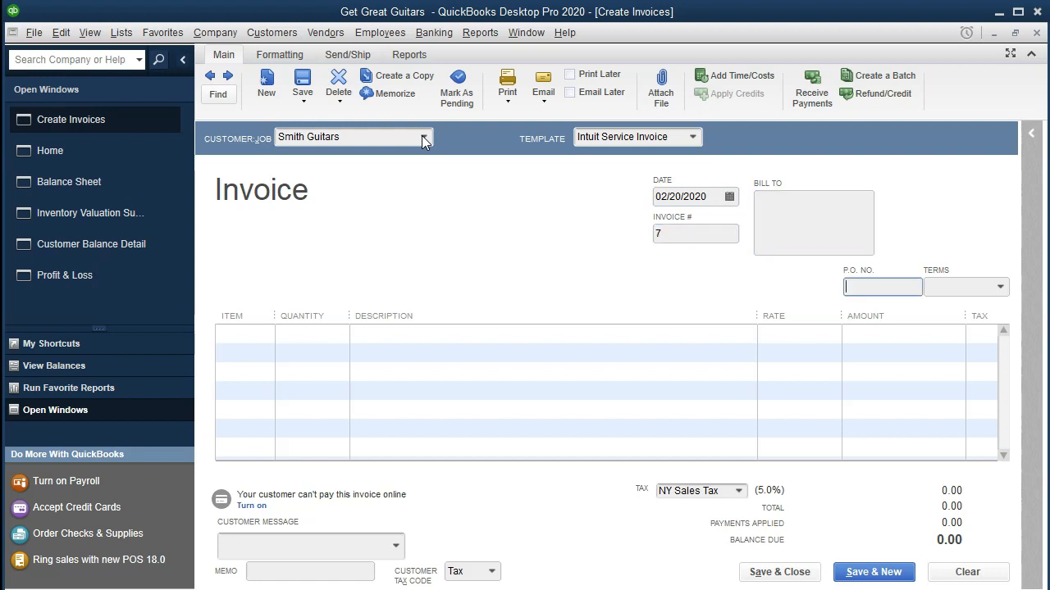
pyautogui.press('Tab')
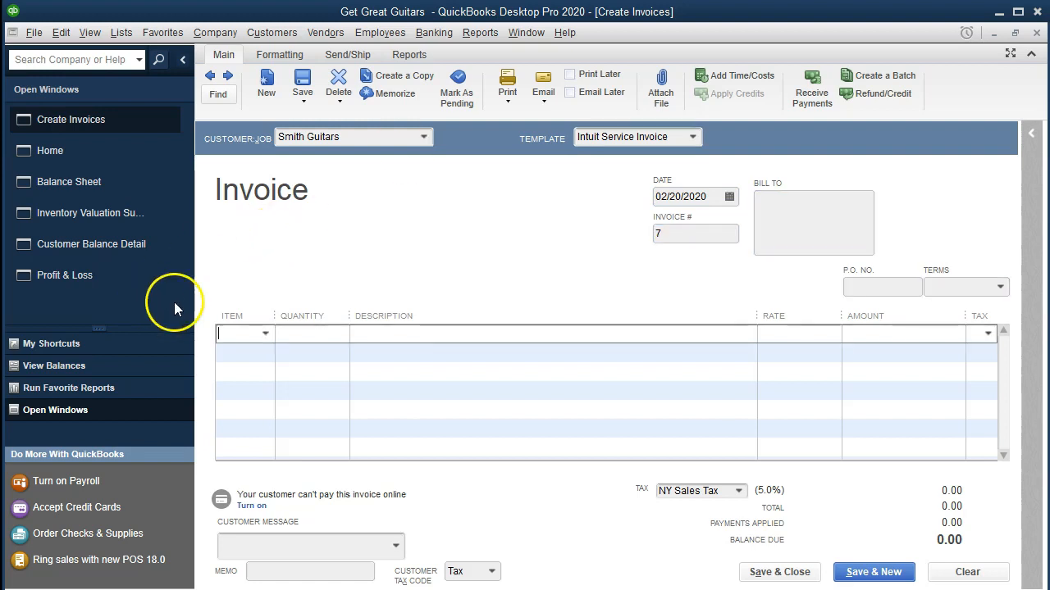
# Add the inventory item EPSH (Epiphone Semi-Hollowbody) to the invoice's first line with a quantity of 1
pyautogui.click(263, 333)
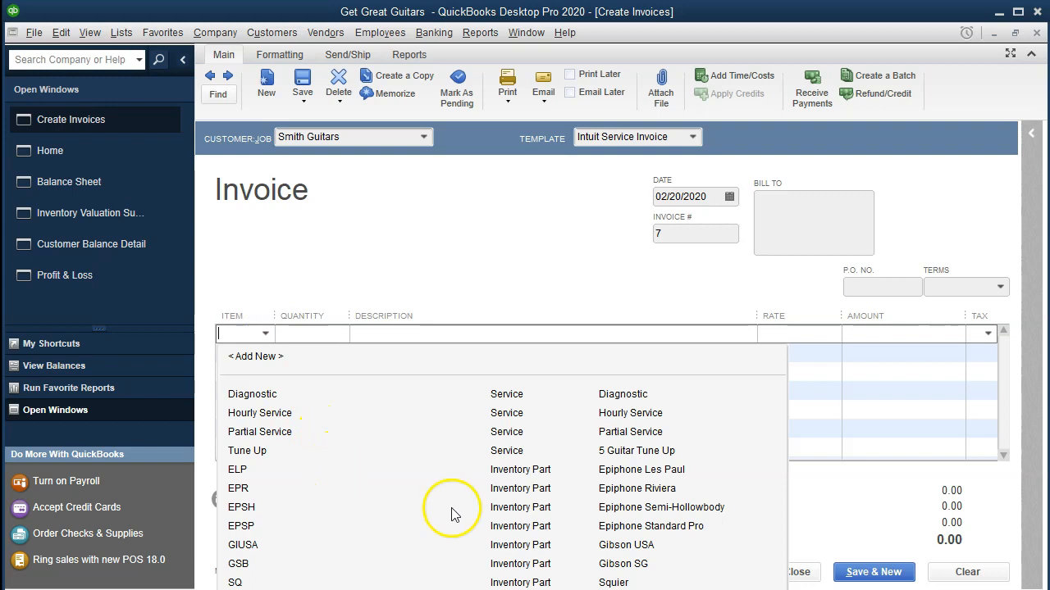
pyautogui.click(661, 509)
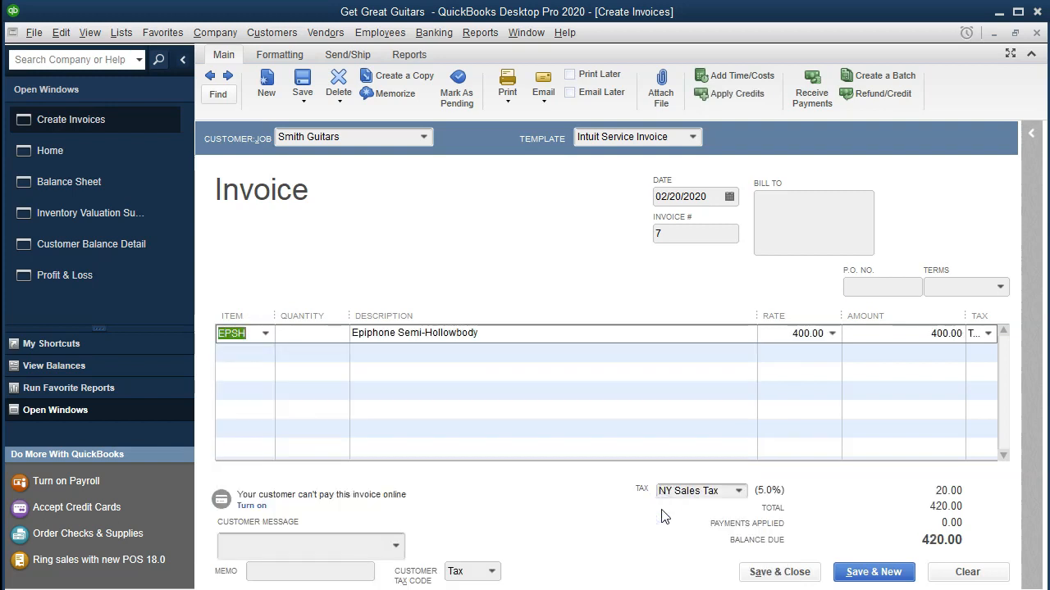
pyautogui.press('Tab')
pyautogui.write('1')
pyautogui.press('Tab')
pyautogui.press('Tab')
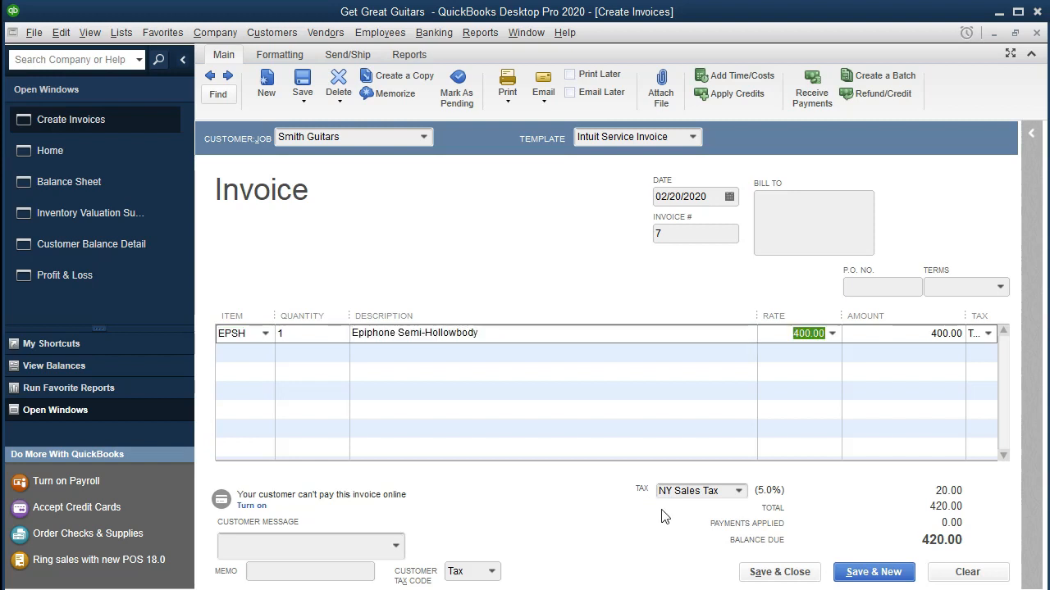
pyautogui.press('Tab')
pyautogui.press('Tab')
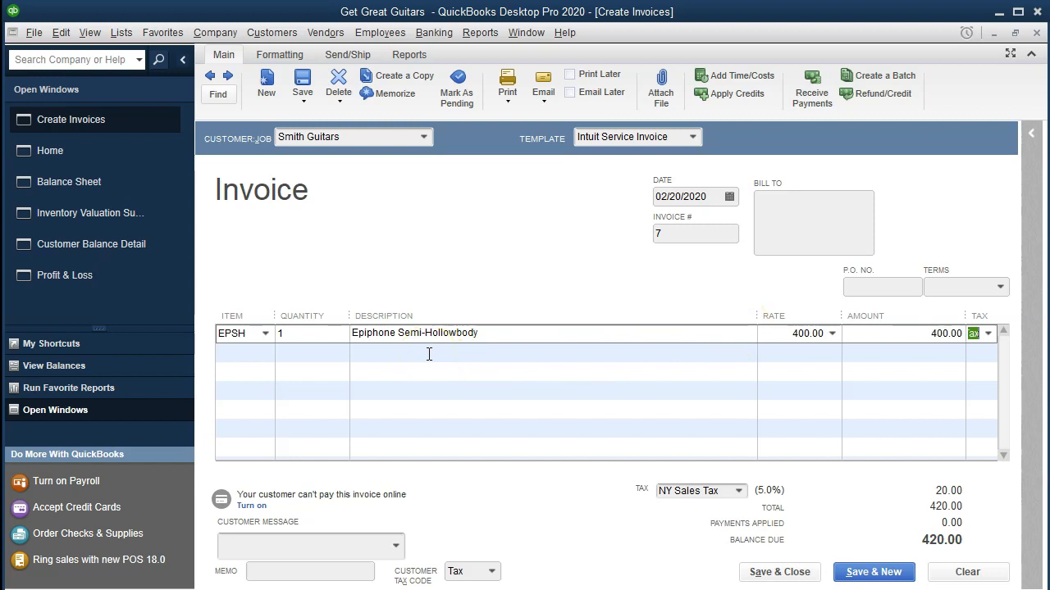
# Look up the cost, sales price and accounts of item EPSH in the Item List, and return to the invoice
pyautogui.click(128, 32)
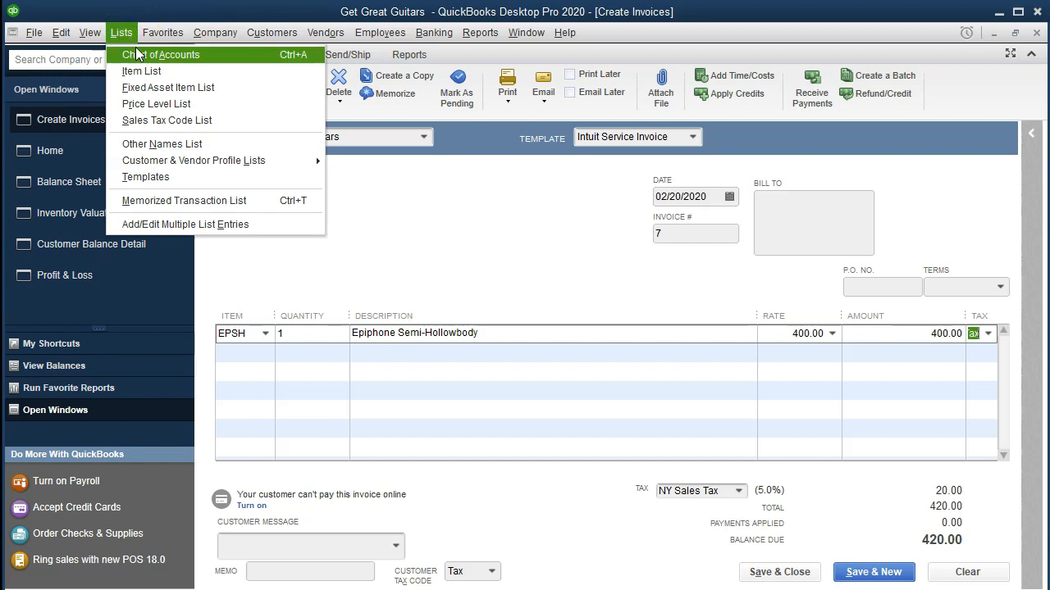
pyautogui.click(144, 78)
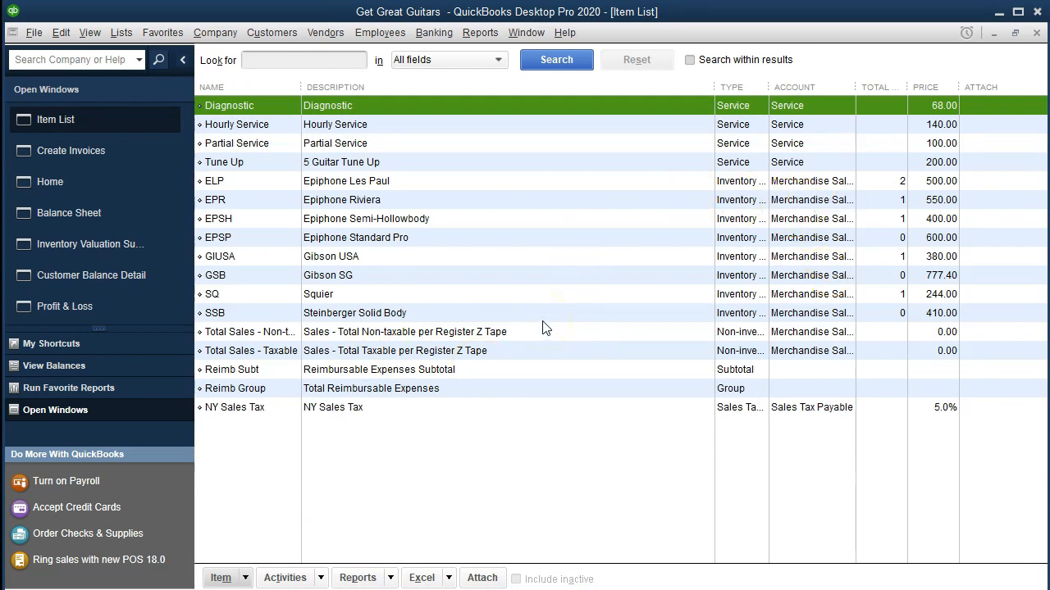
pyautogui.doubleClick(463, 220)
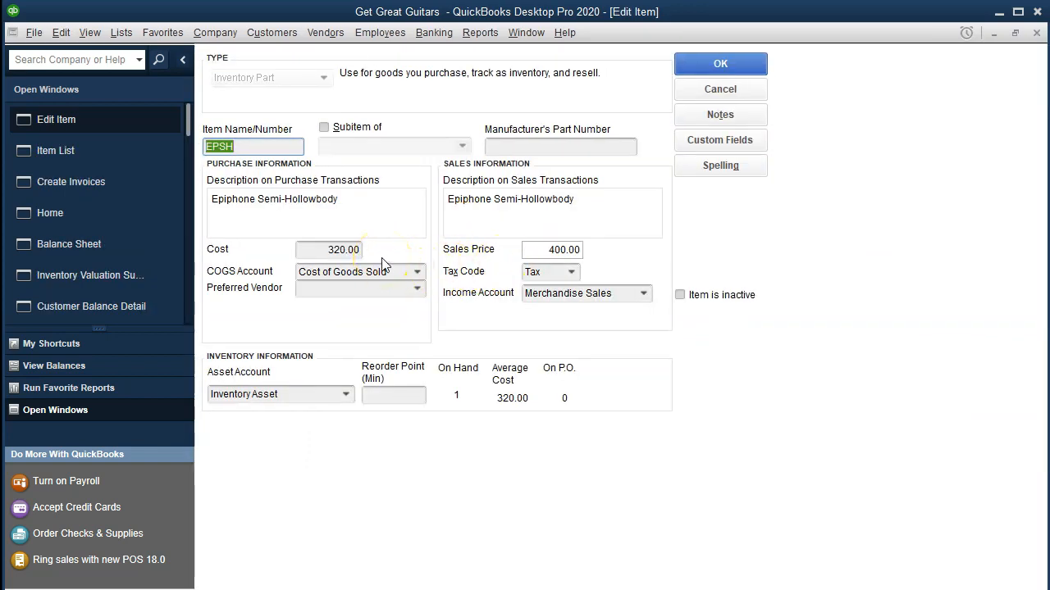
pyautogui.click(1036, 33)
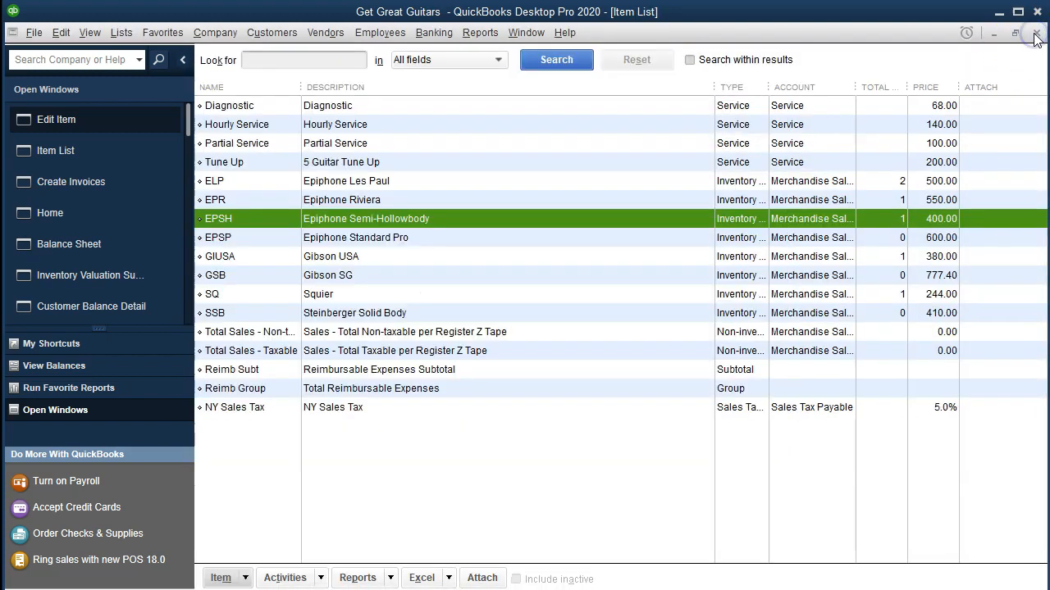
pyautogui.click(1036, 33)
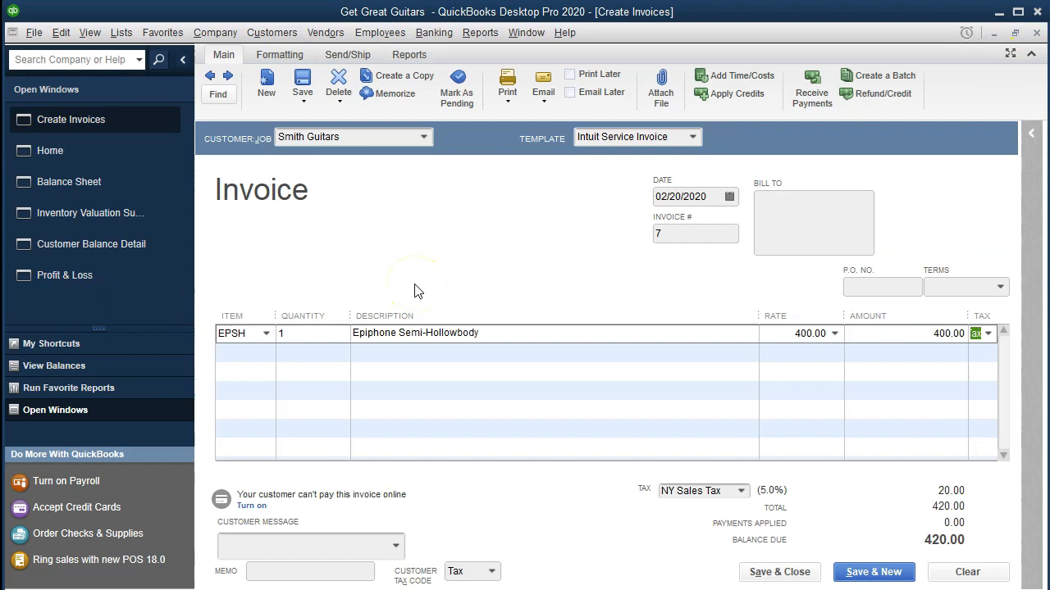
# Save and close the Smith Guitars invoice
pyautogui.click(388, 299)
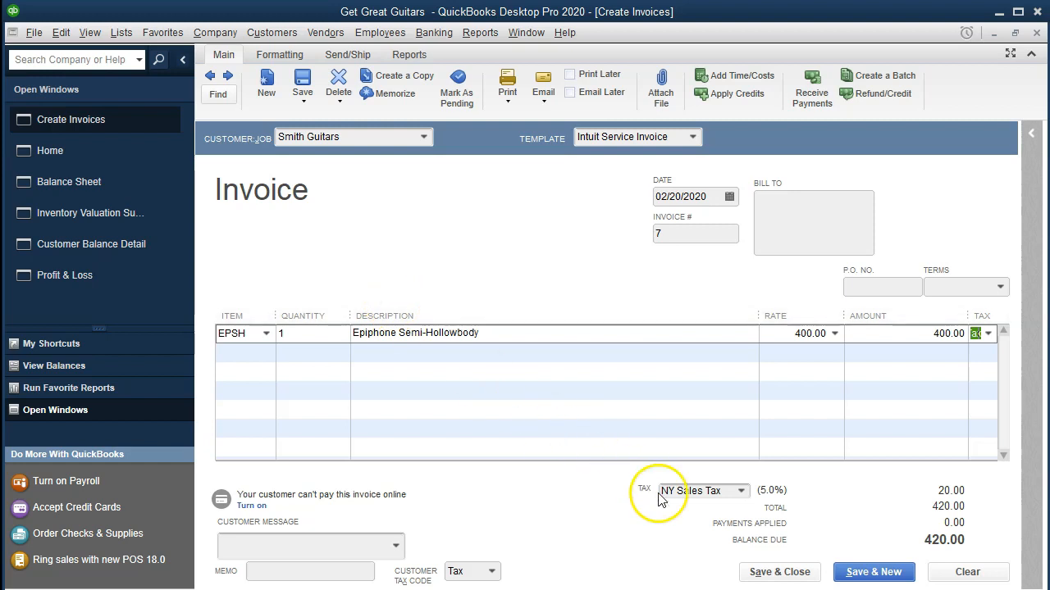
pyautogui.click(777, 572)
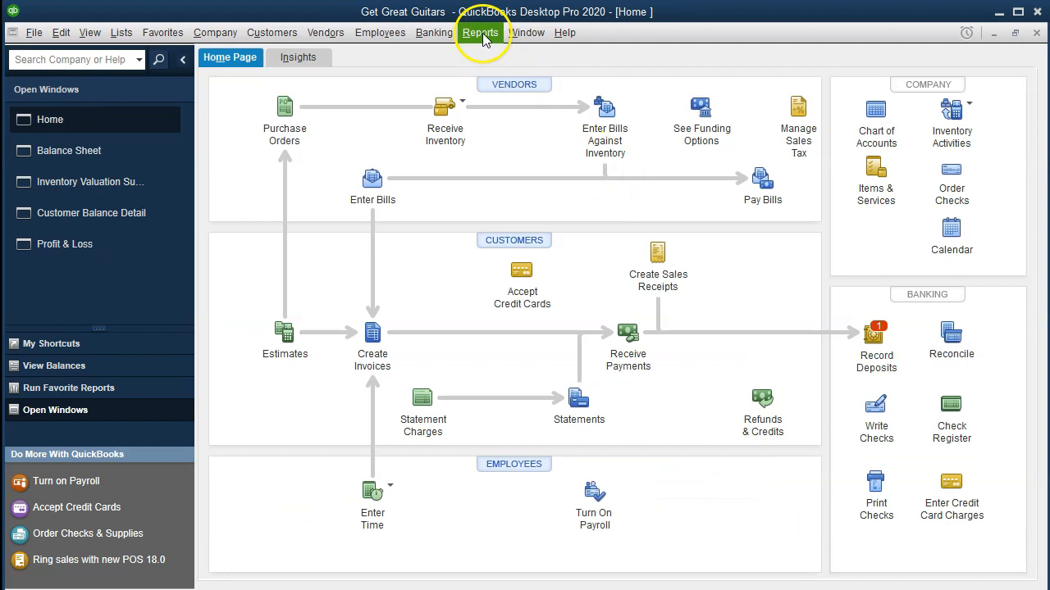
# Run the Trial Balance report for 01/01/2020 to 12/31/2020
pyautogui.click(484, 37)
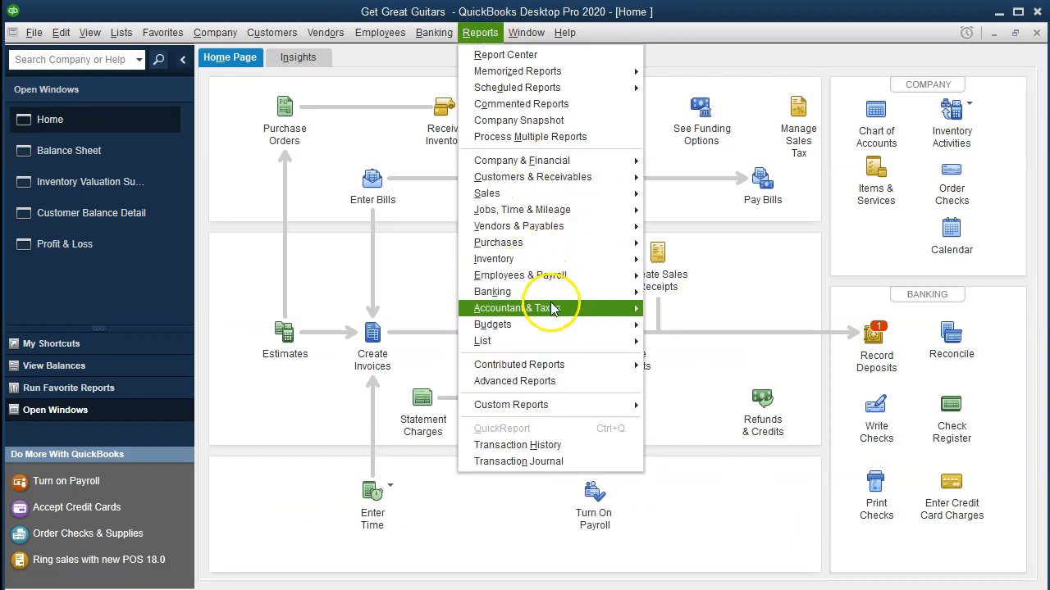
pyautogui.moveTo(551, 309)
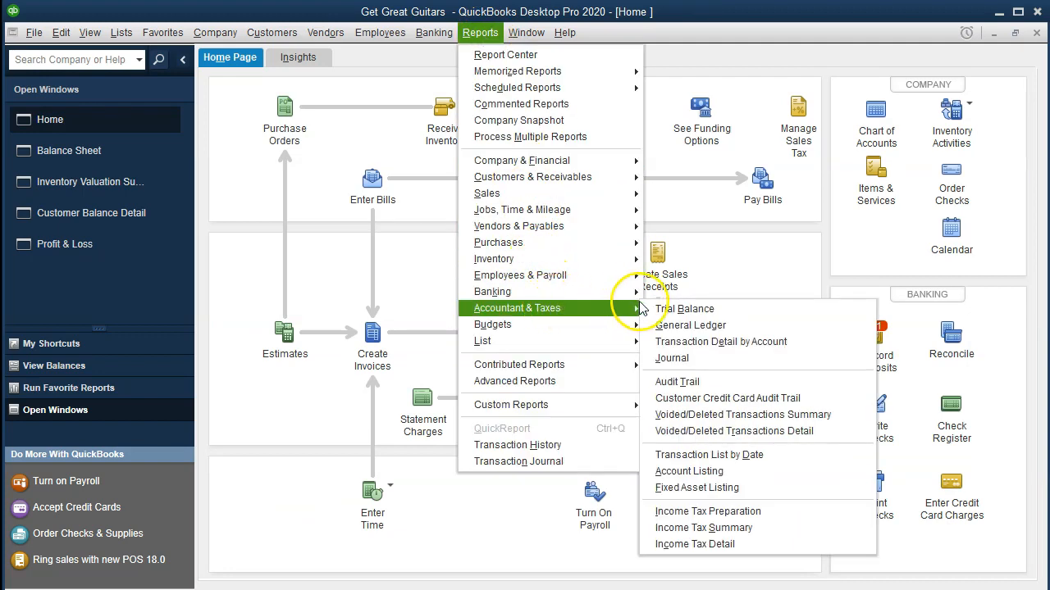
pyautogui.click(730, 312)
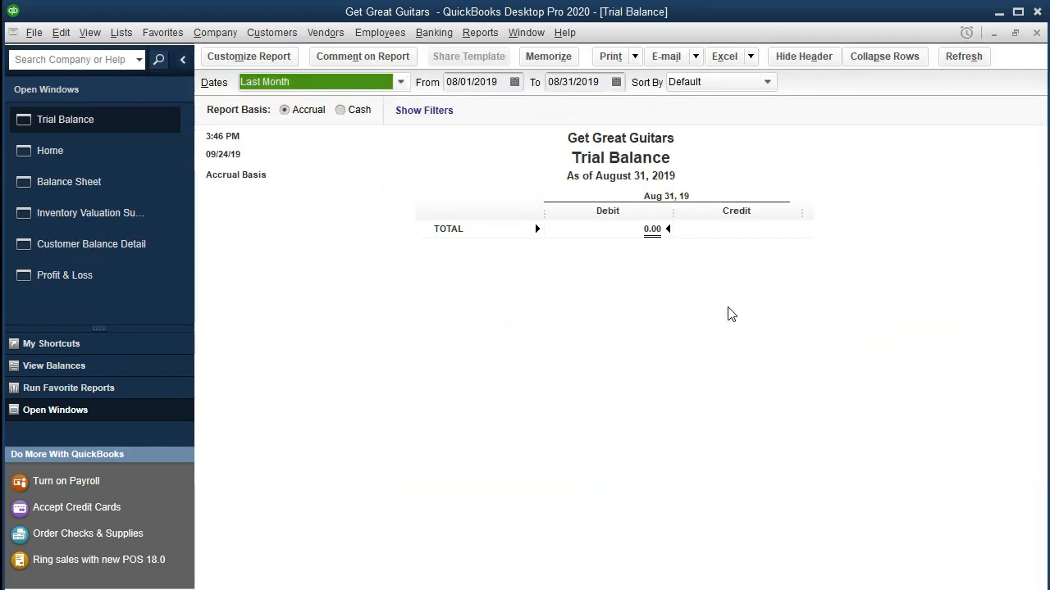
pyautogui.press('Tab')
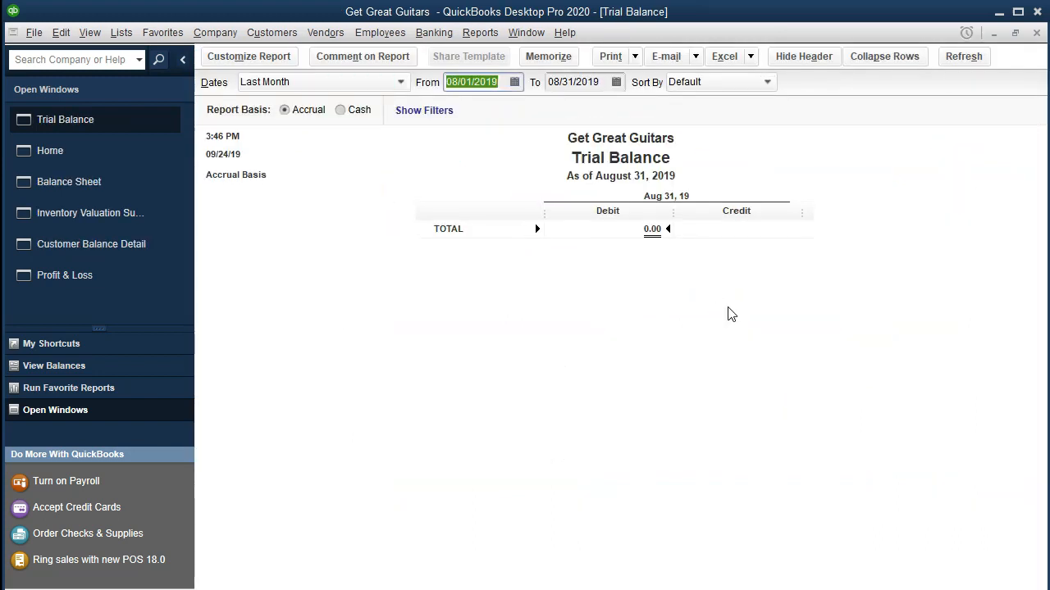
pyautogui.write('01012020')
pyautogui.press('Tab')
pyautogui.write('12/31/2020')
pyautogui.press('Tab')
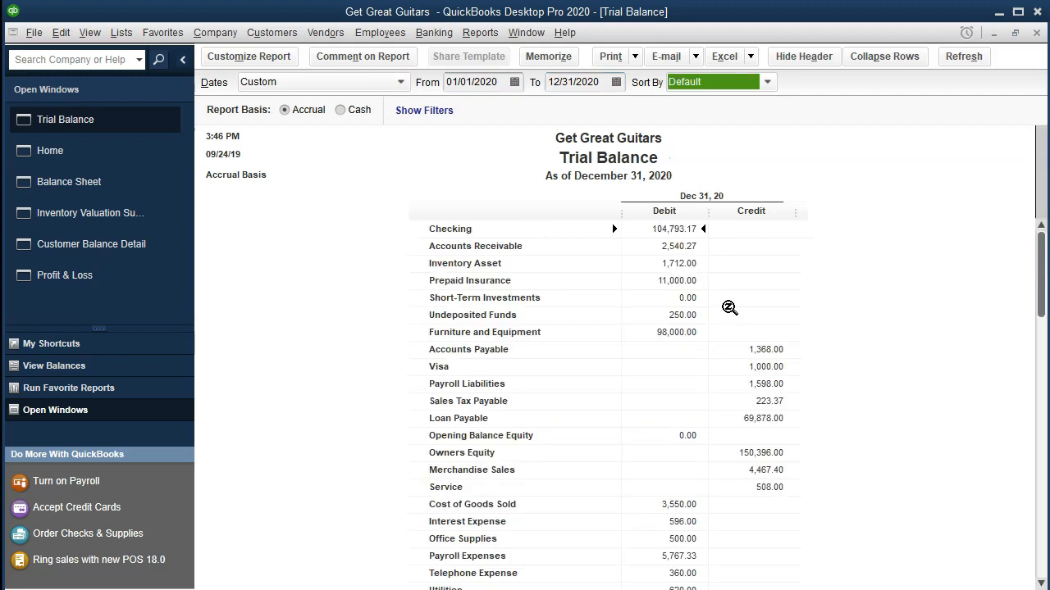
pyautogui.scroll(-1, 729, 307)
pyautogui.scroll(1, 729, 307)
# Drill down from Accounts Receivable on the Trial Balance to the 02/20/2020 Smith Guitars invoice, and close the invoice after checking it
pyautogui.click(676, 244)
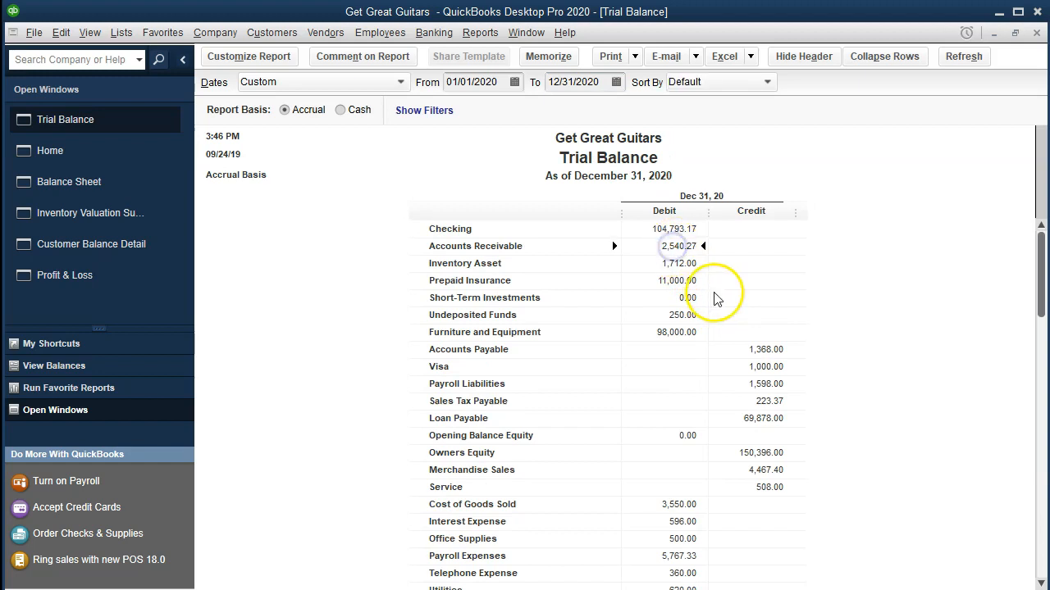
pyautogui.doubleClick(675, 243)
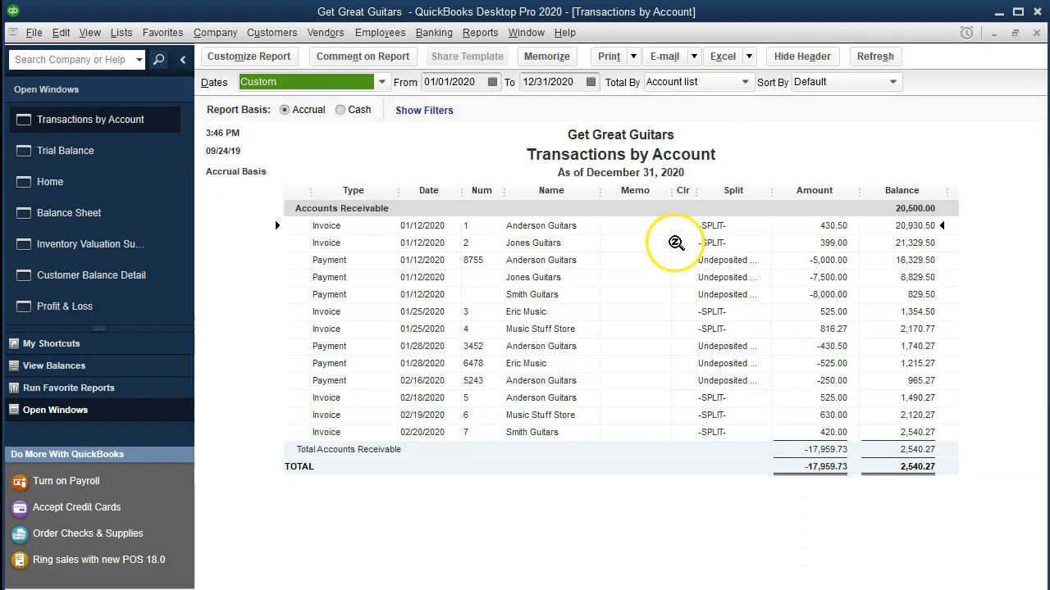
pyautogui.click(816, 435)
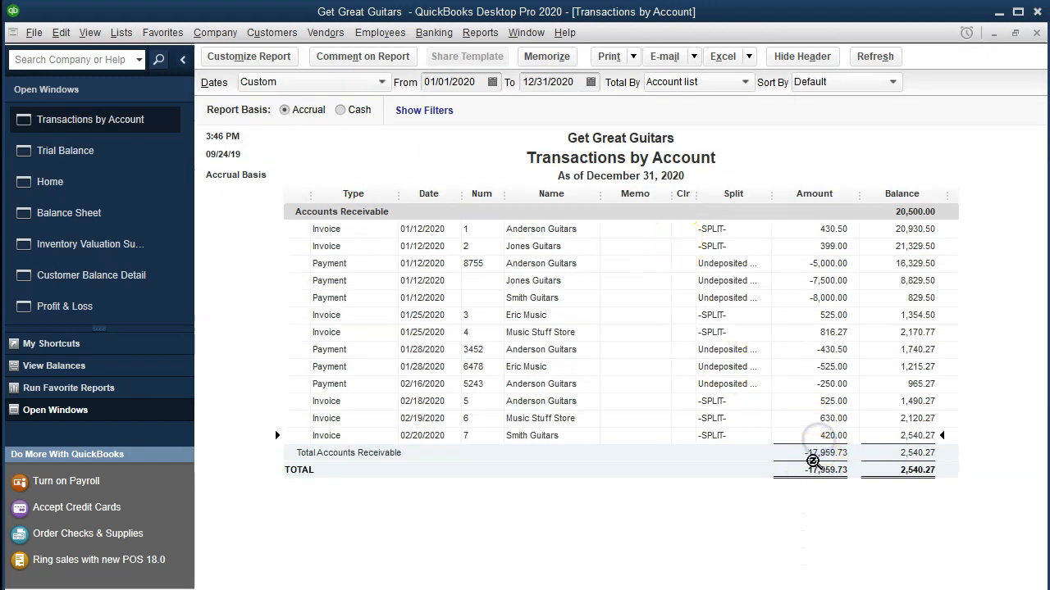
pyautogui.doubleClick(803, 437)
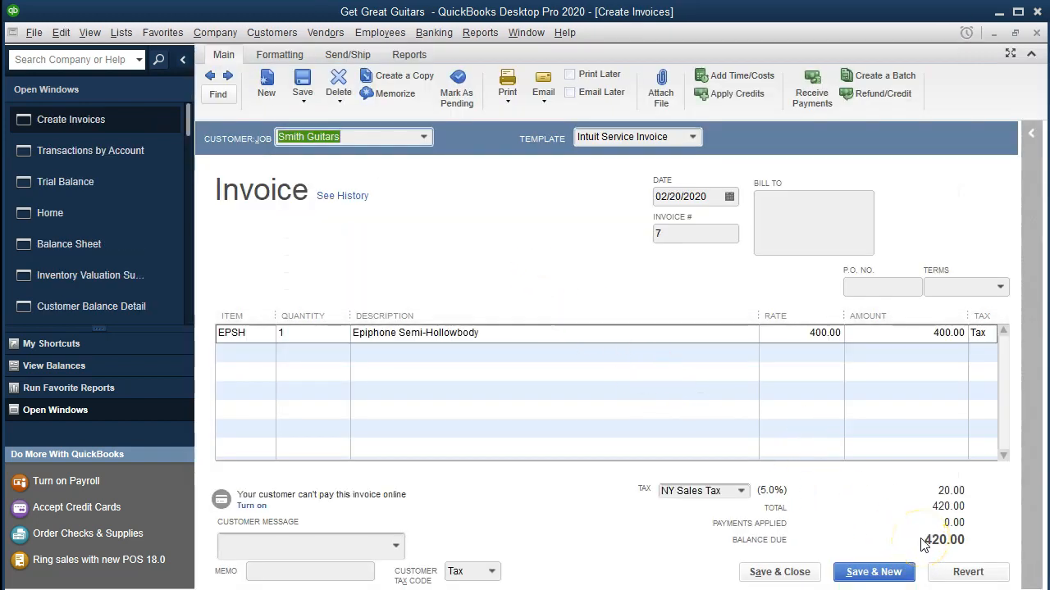
pyautogui.click(1037, 33)
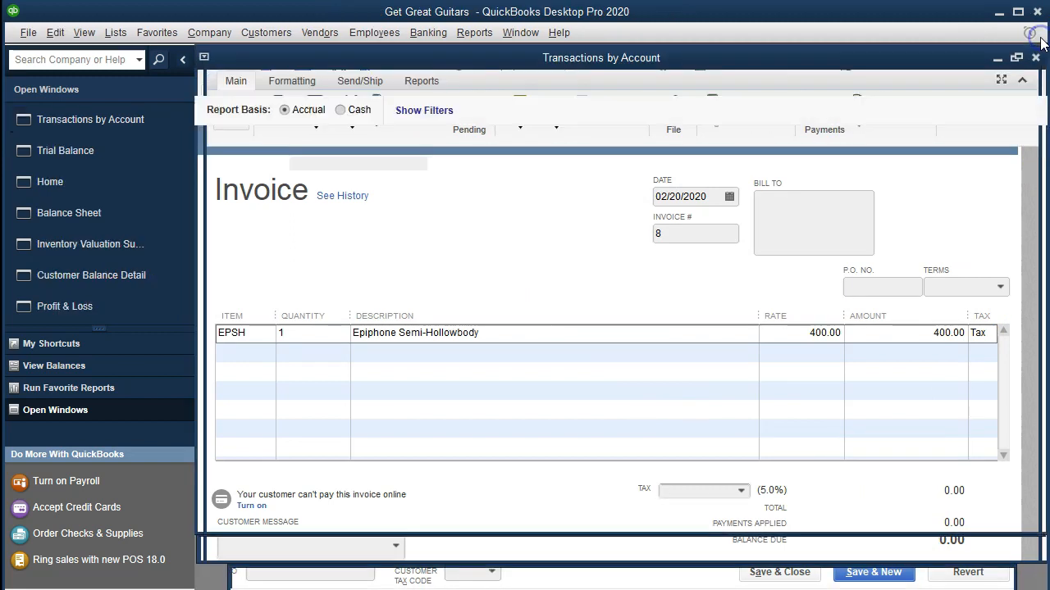
# Close the Accounts Receivable detail, and trace Merchandise Sales on the Trial Balance to the 02/20/2020 Smith Guitars invoice and back
pyautogui.click(1038, 36)
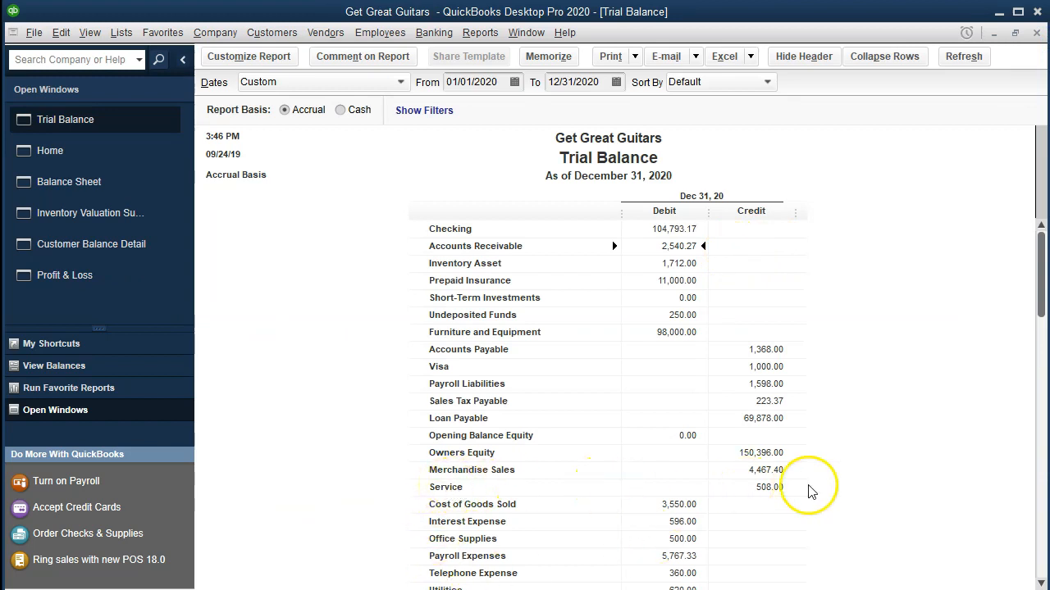
pyautogui.click(777, 468)
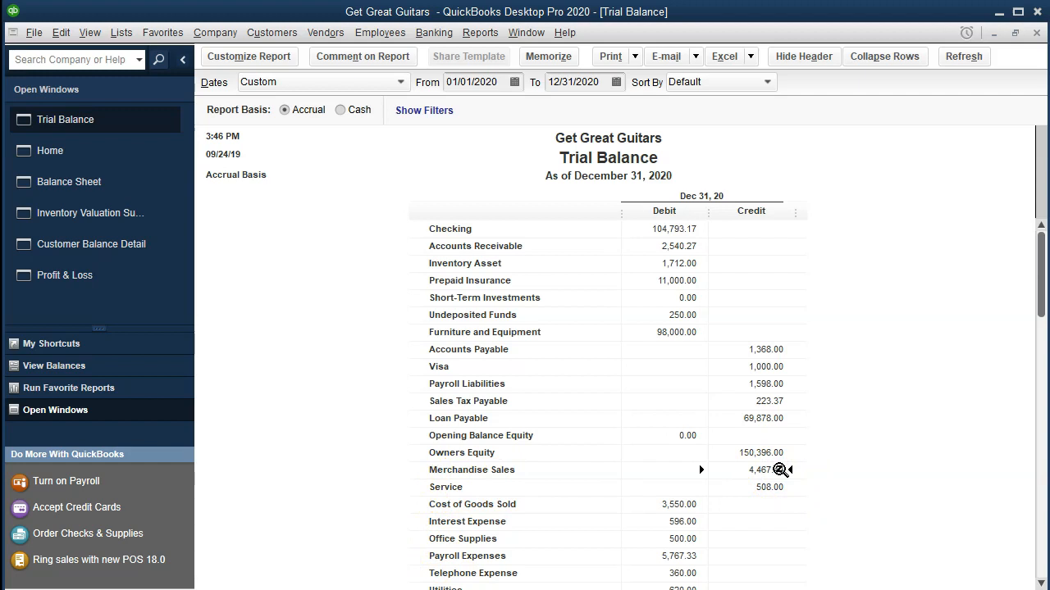
pyautogui.doubleClick(779, 470)
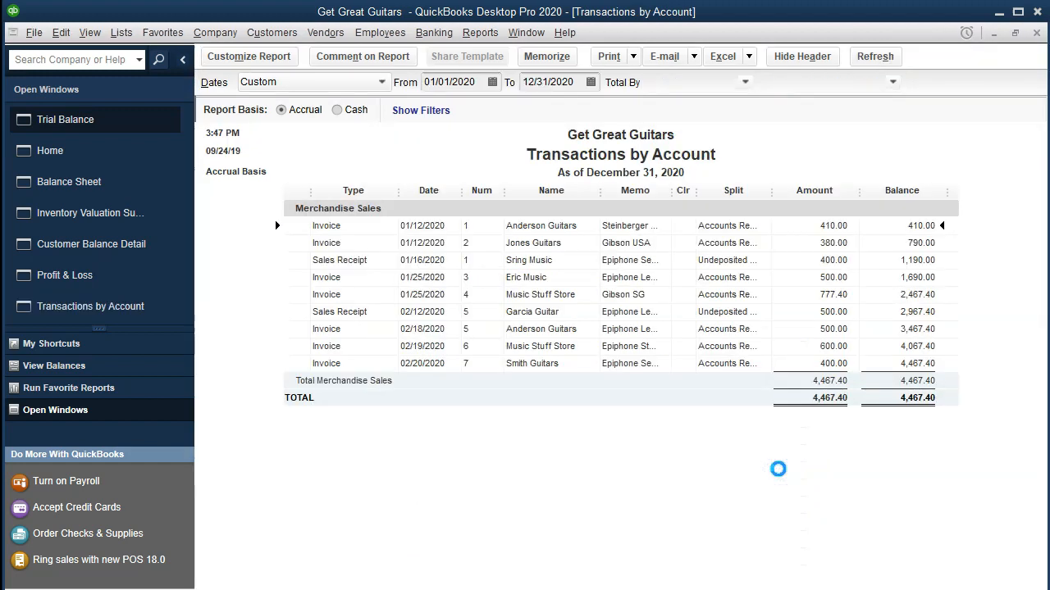
pyautogui.click(811, 367)
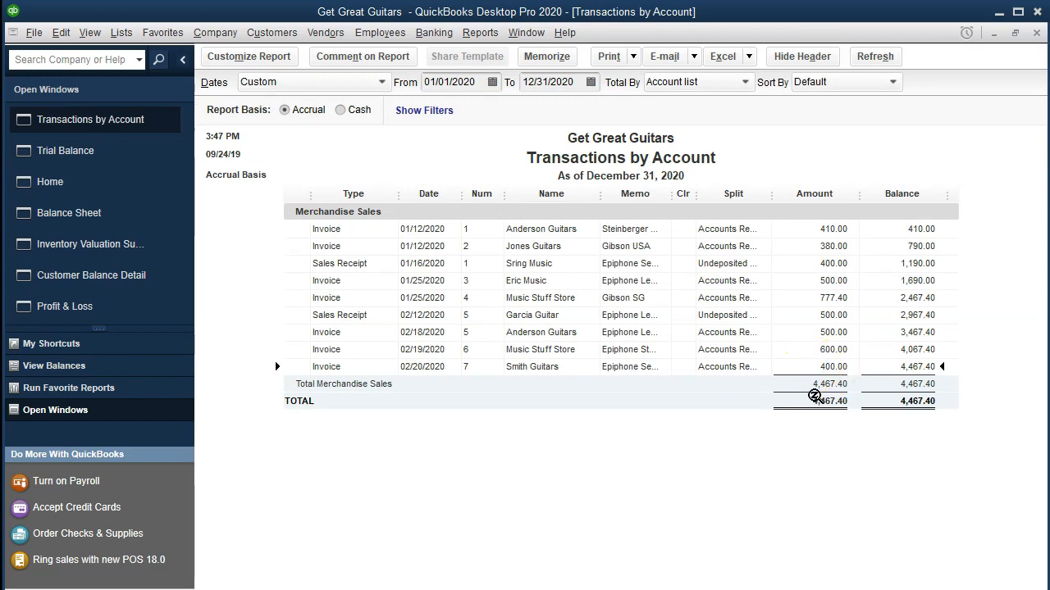
pyautogui.doubleClick(810, 369)
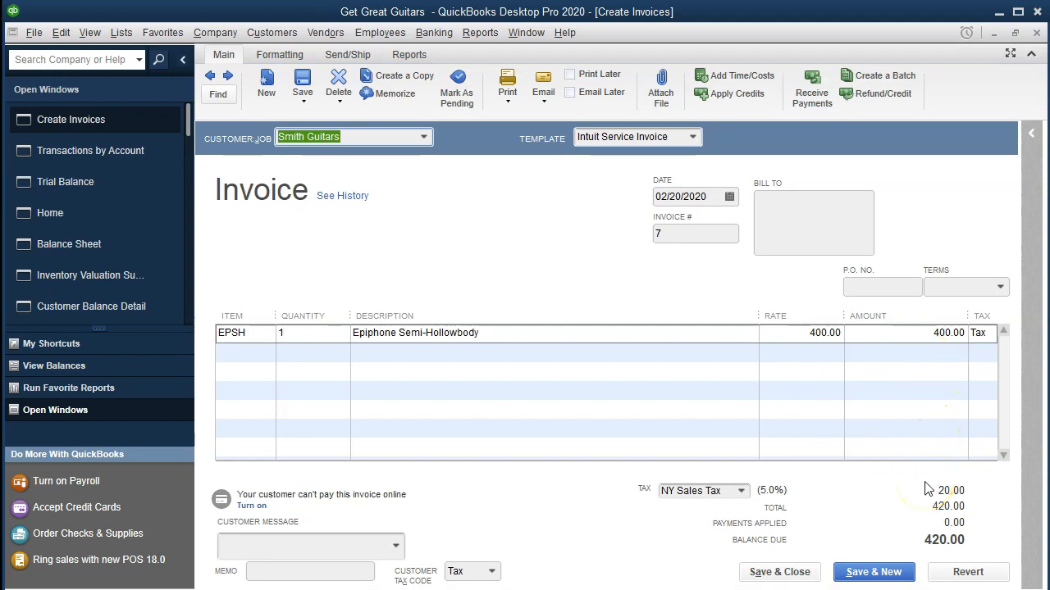
pyautogui.click(1036, 32)
pyautogui.click(1036, 33)
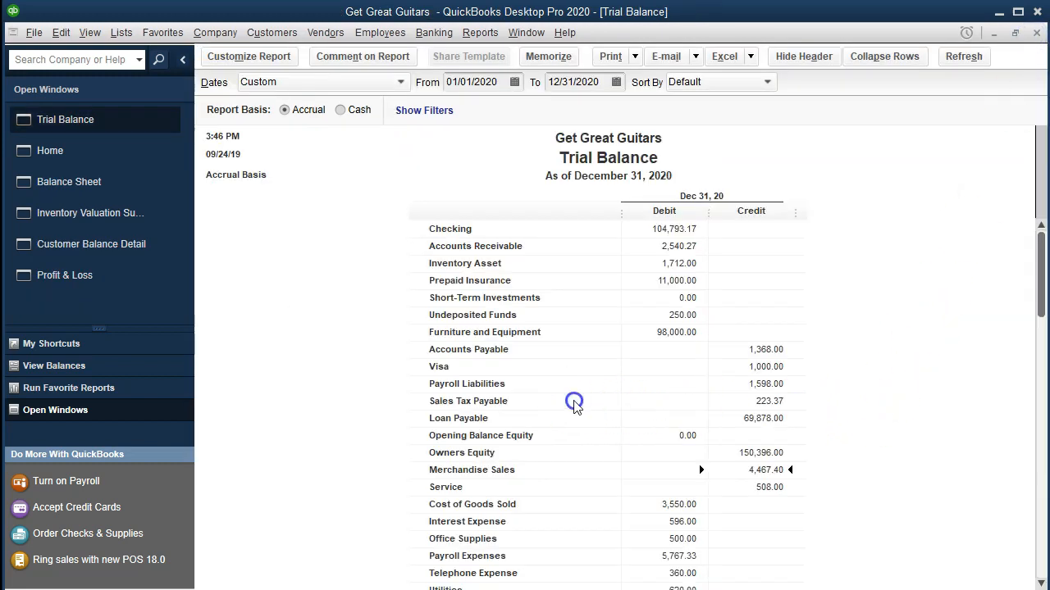
# Drill down from Sales Tax Payable on the Trial Balance to the 02/20/2020 invoice, and return after checking its sales tax
pyautogui.click(758, 394)
pyautogui.doubleClick(769, 403)
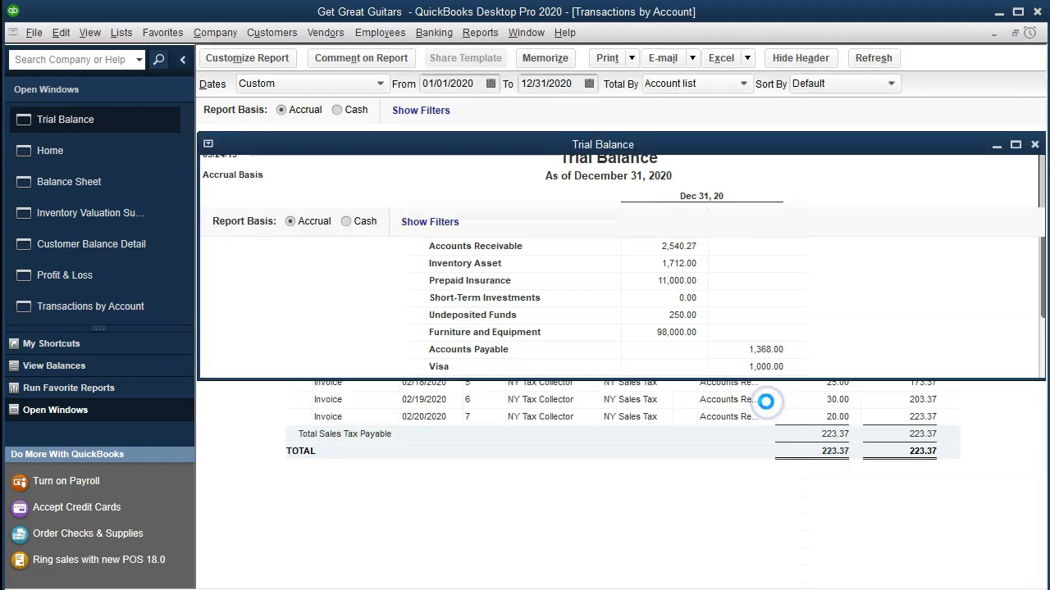
pyautogui.click(802, 419)
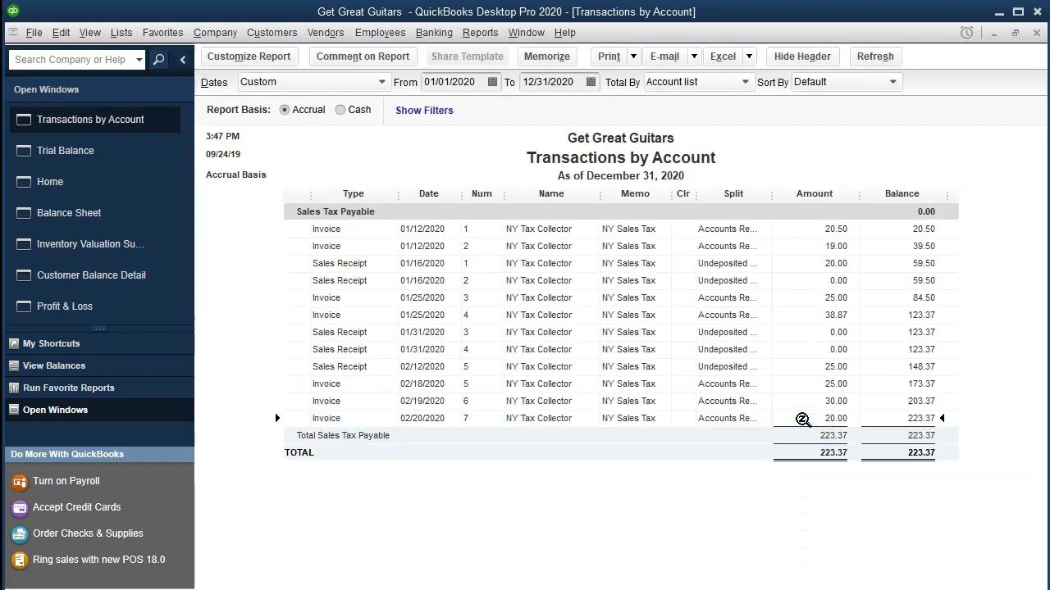
pyautogui.doubleClick(802, 419)
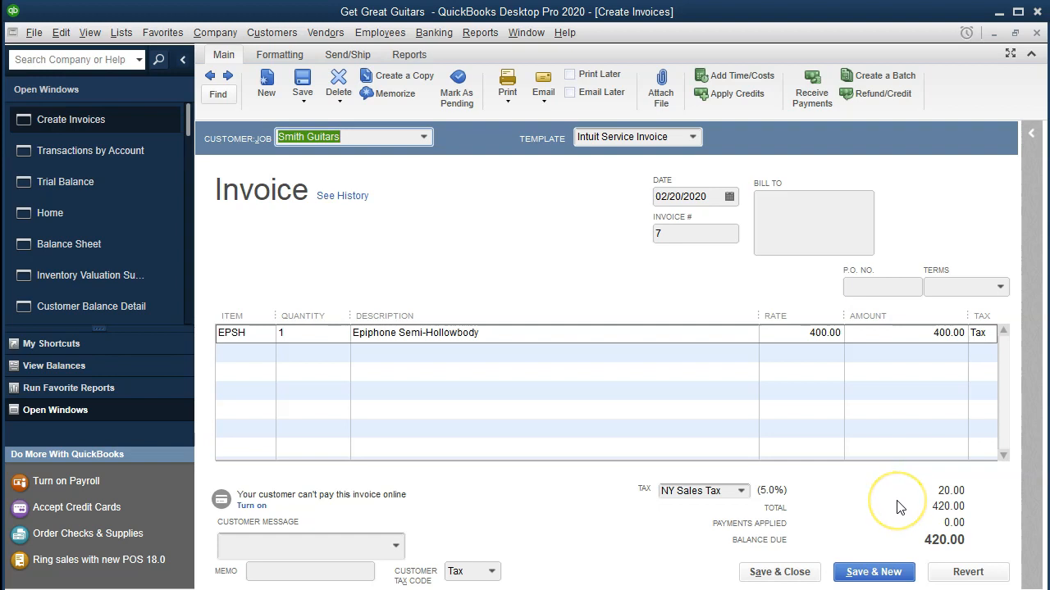
pyautogui.click(1034, 32)
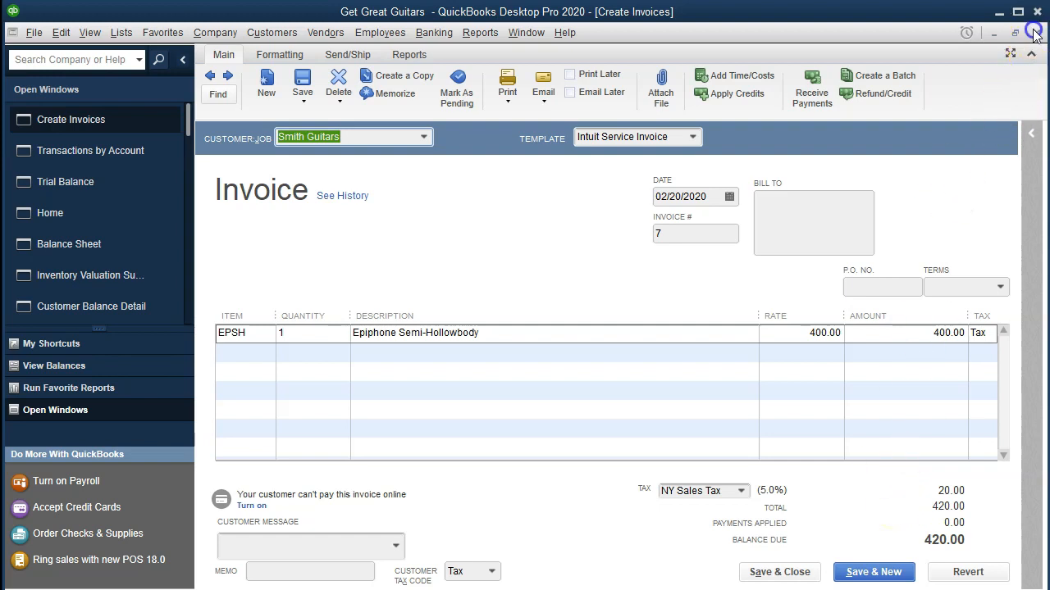
pyautogui.click(1036, 32)
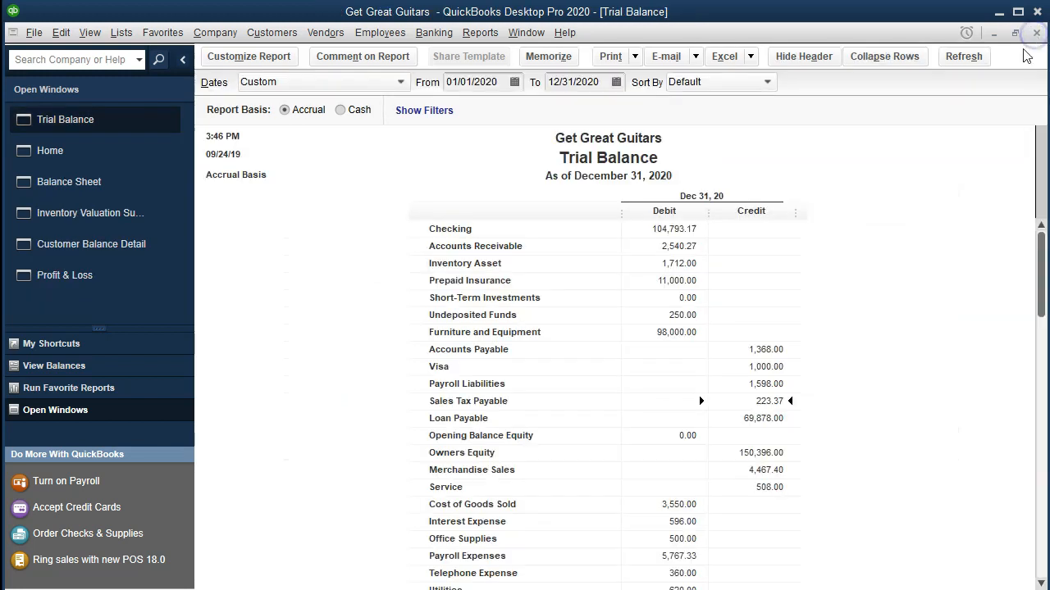
# Drill down from Inventory Asset on the Trial Balance to the 02/20/2020 Smith Guitars invoice, and return to the Trial Balance
pyautogui.click(680, 263)
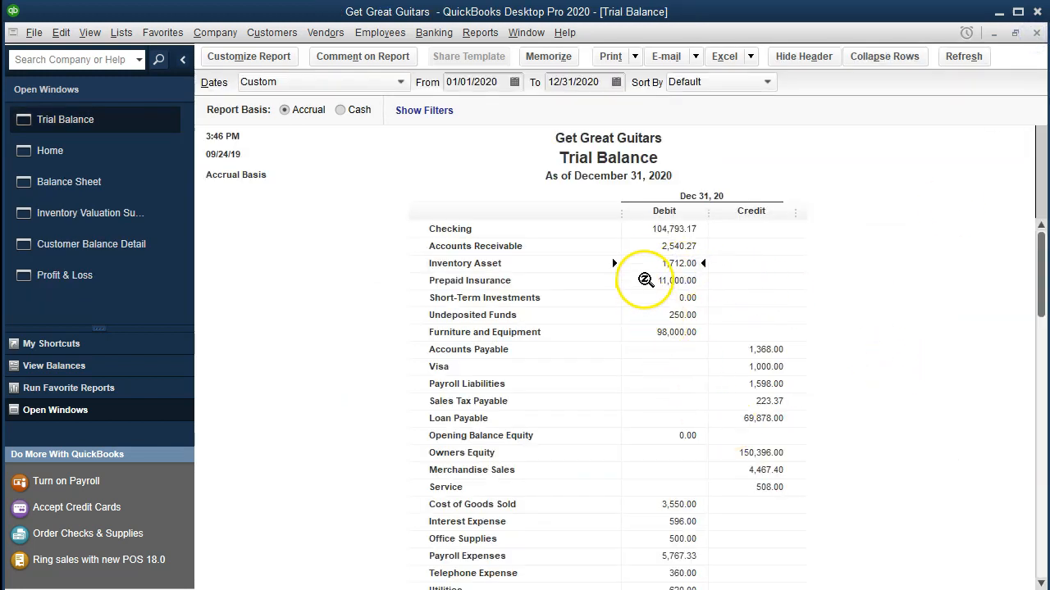
pyautogui.doubleClick(640, 263)
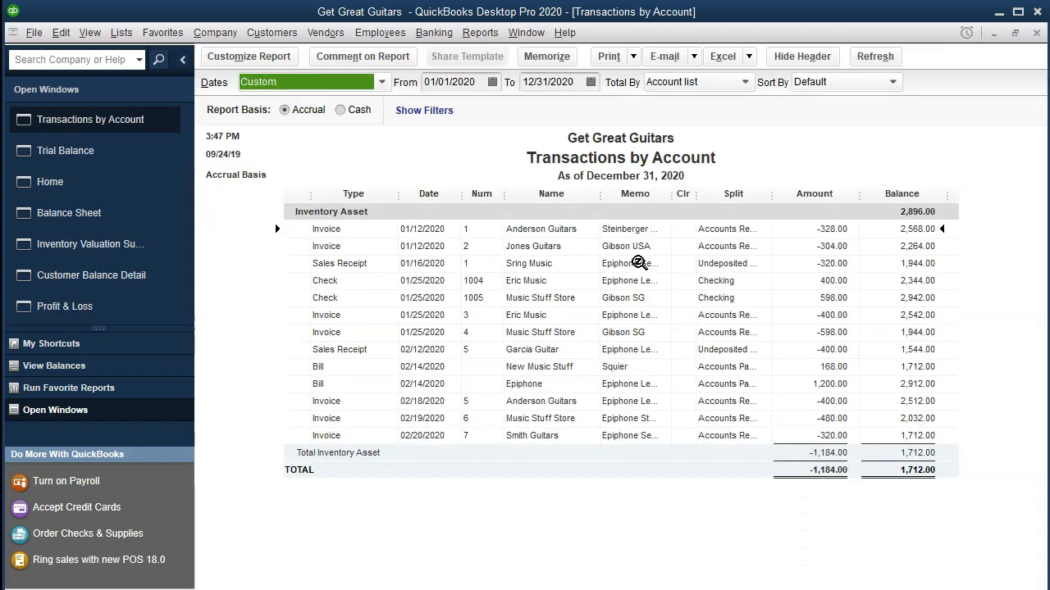
pyautogui.click(802, 437)
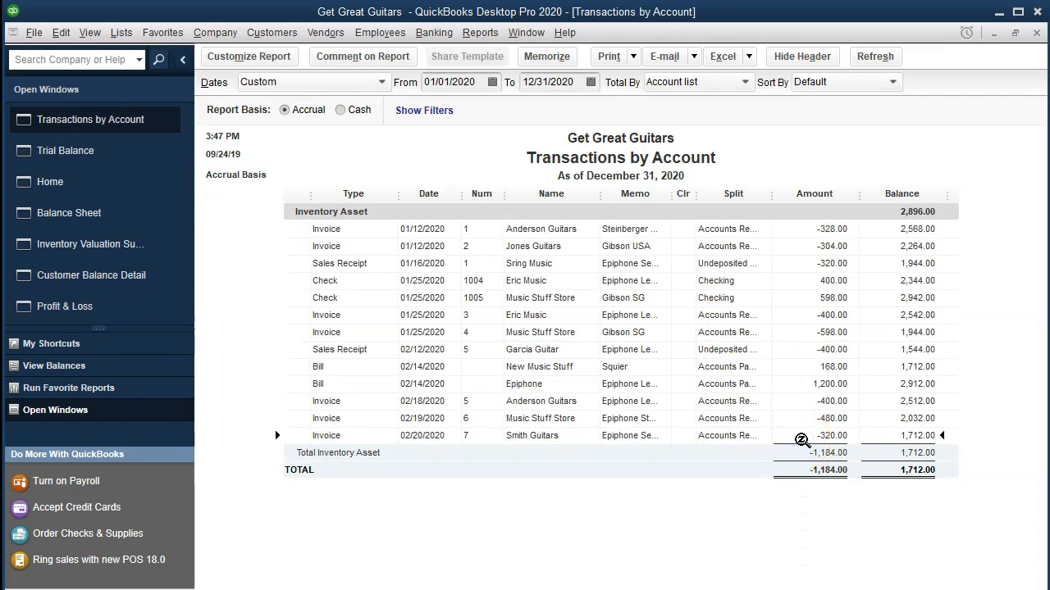
pyautogui.doubleClick(802, 437)
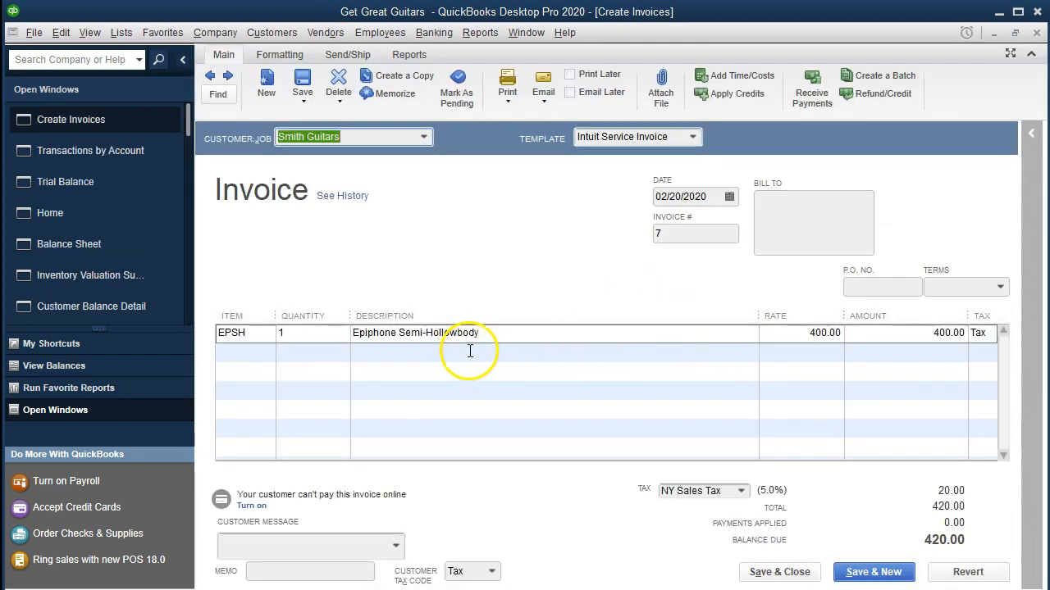
pyautogui.click(1035, 33)
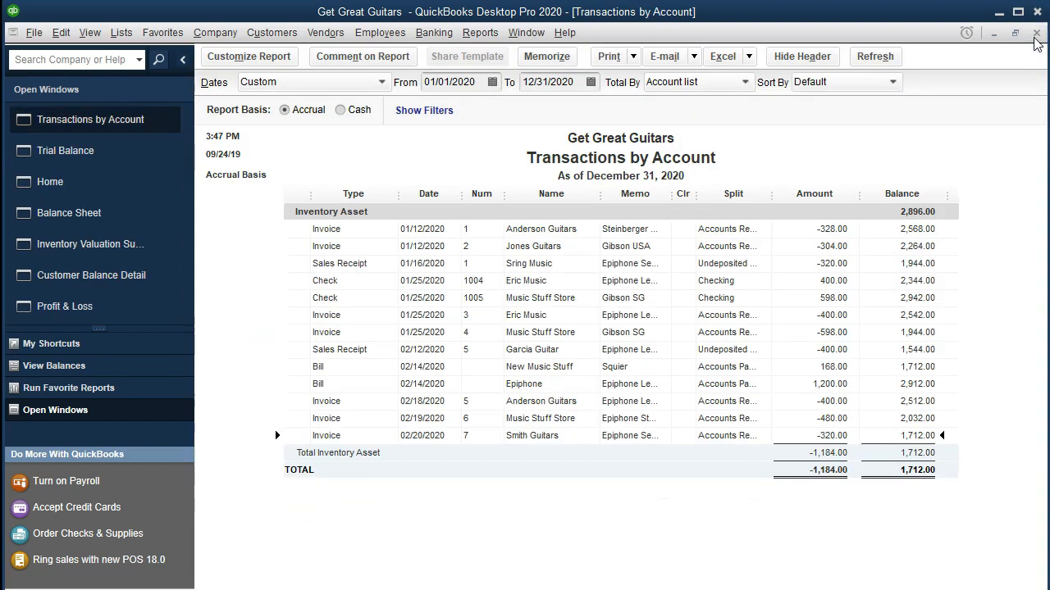
pyautogui.click(1035, 34)
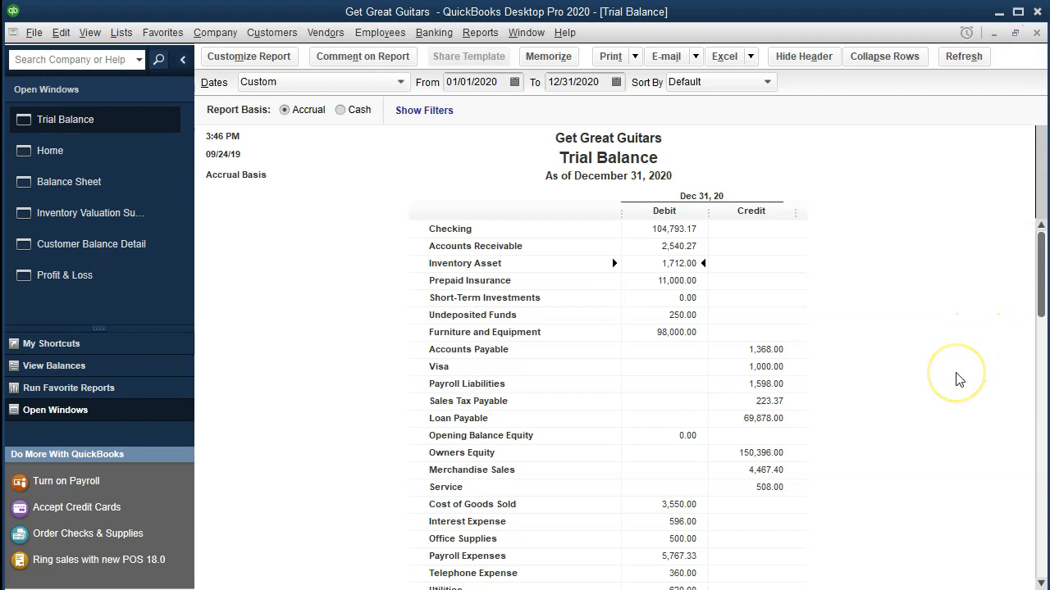
# Trace Cost of Goods Sold on the Trial Balance to the 02/20/2020 Smith Guitars invoice, and close the invoice and account detail
pyautogui.scroll(-1, 674, 541)
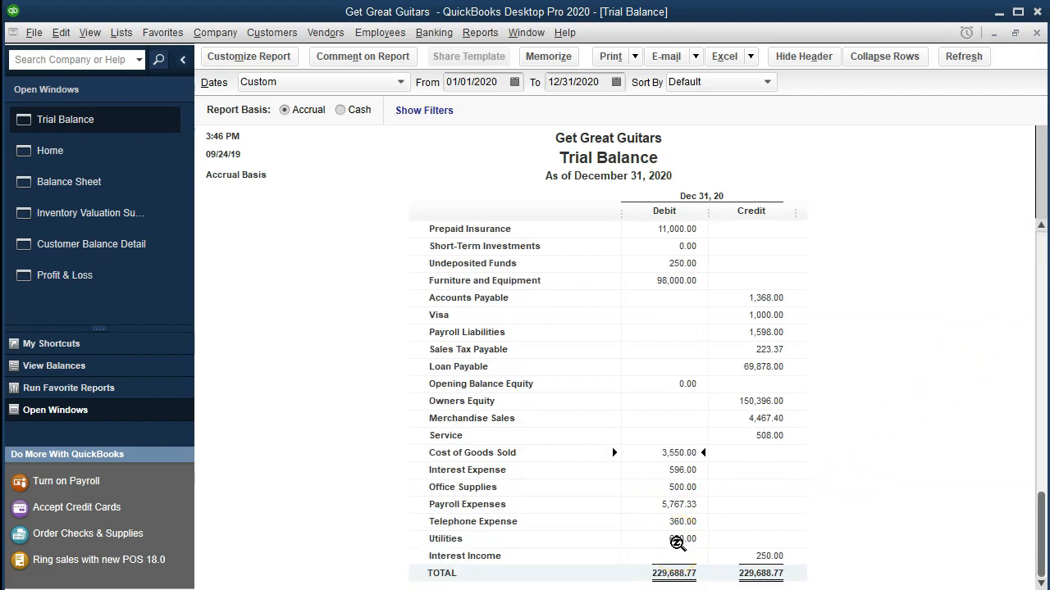
pyautogui.doubleClick(672, 452)
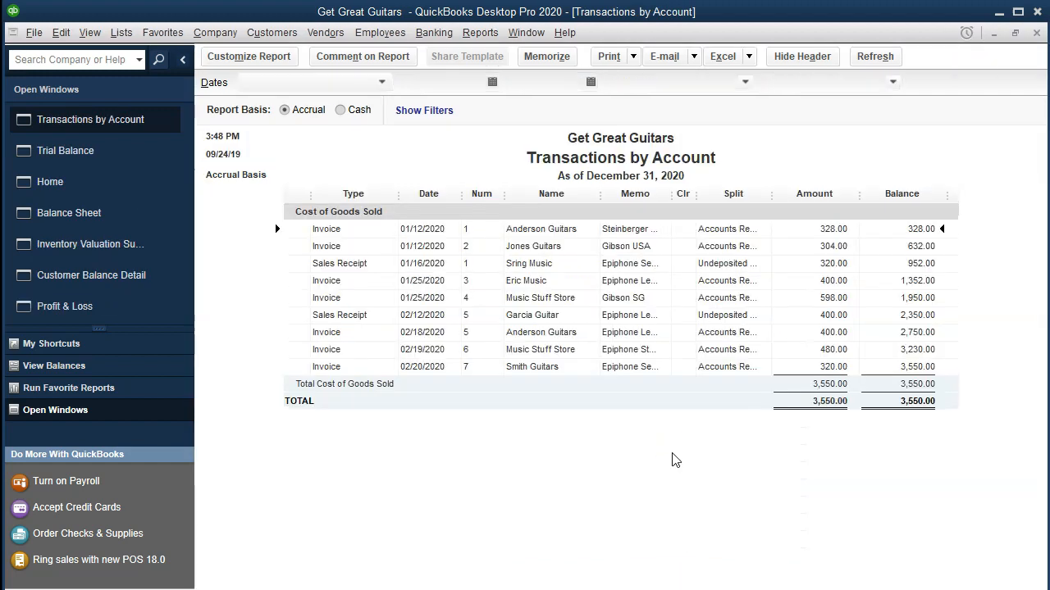
pyautogui.doubleClick(805, 366)
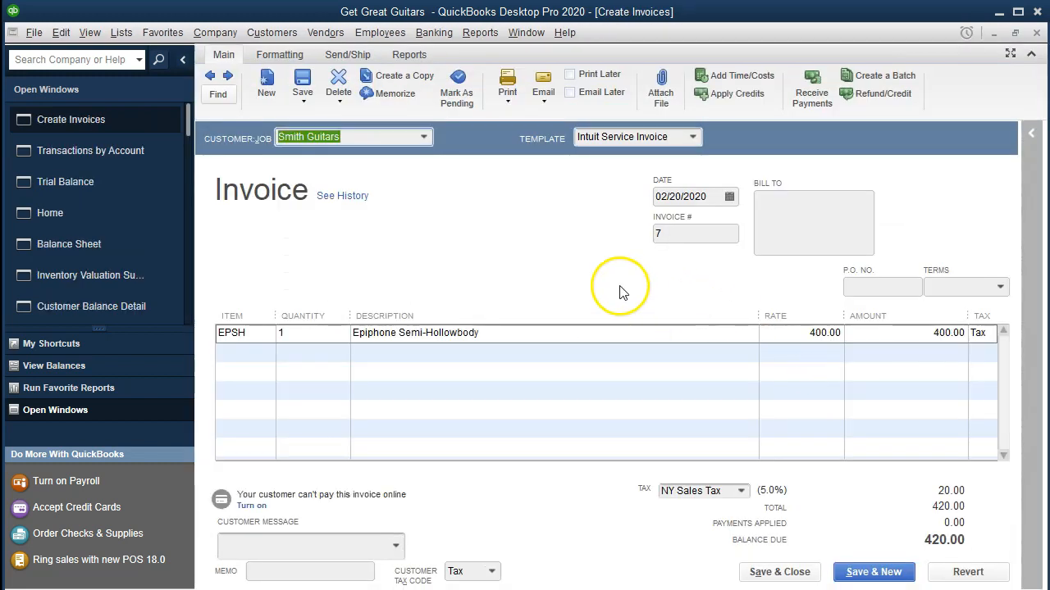
pyautogui.click(1036, 33)
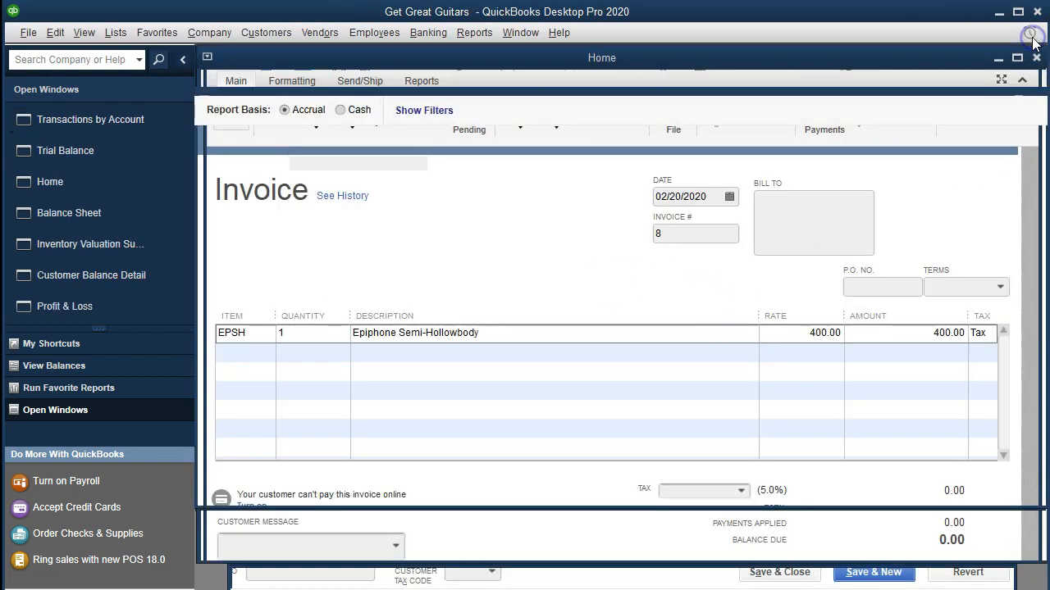
pyautogui.click(1036, 33)
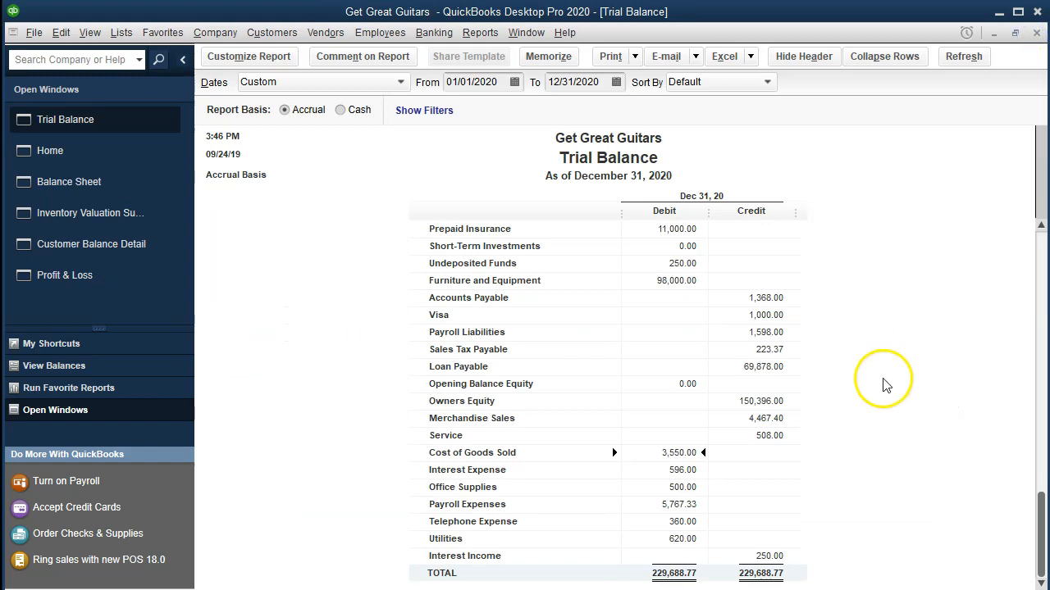
# Compare Accounts Receivable on the Trial Balance with the total and Smith Guitars invoice in the Customer Balance Detail, and return
pyautogui.scroll(1, 877, 393)
pyautogui.click(677, 252)
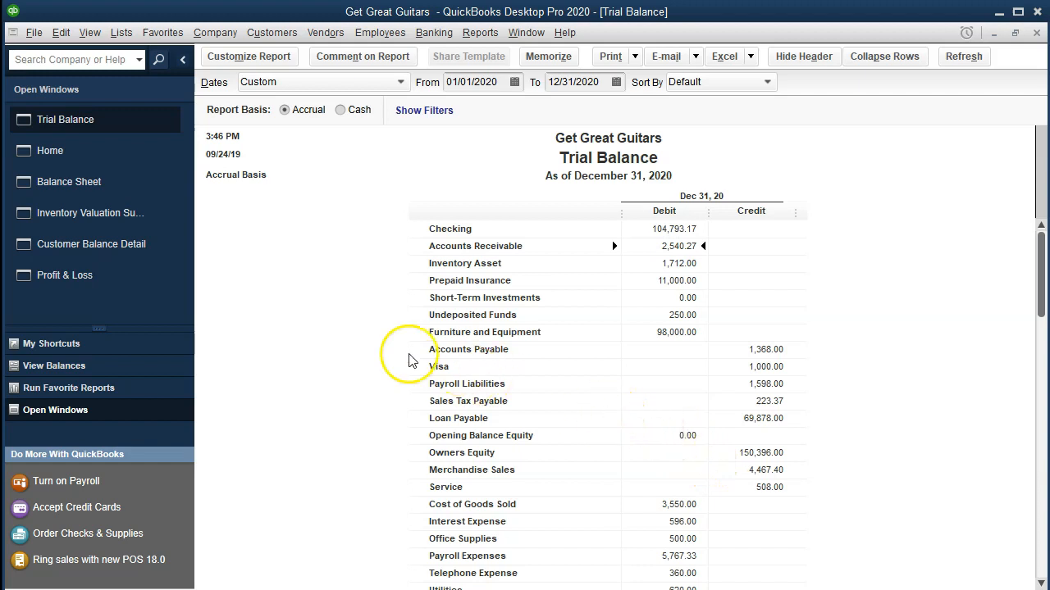
pyautogui.click(133, 246)
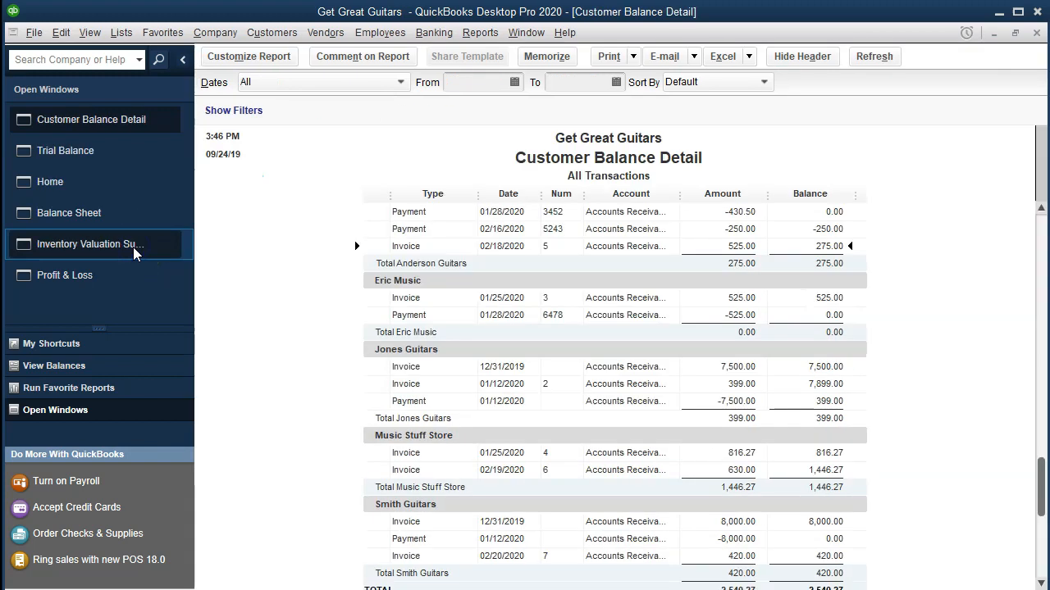
pyautogui.scroll(-1, 435, 401)
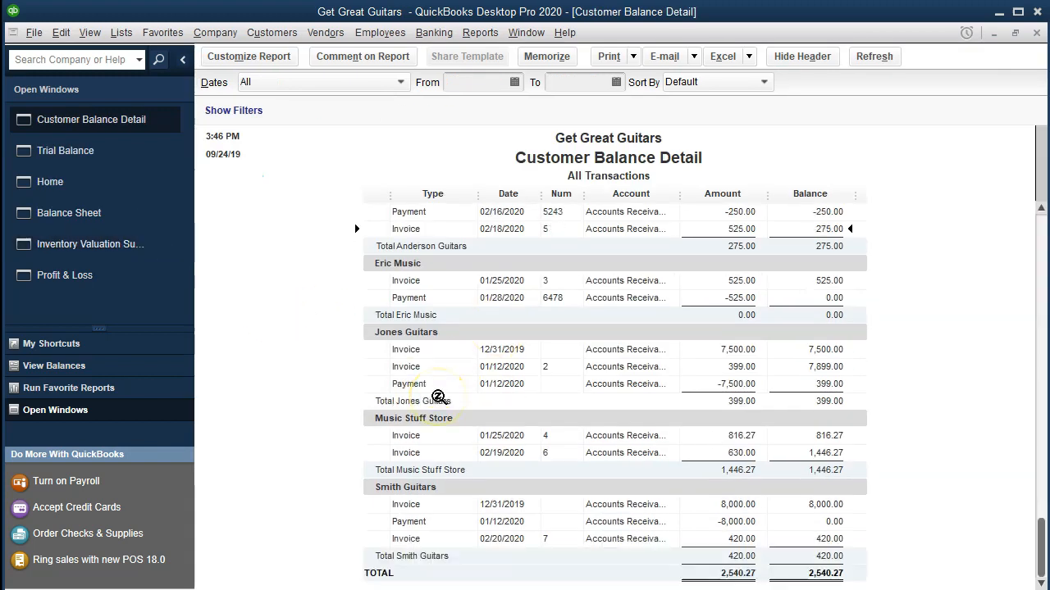
pyautogui.click(729, 537)
pyautogui.click(95, 163)
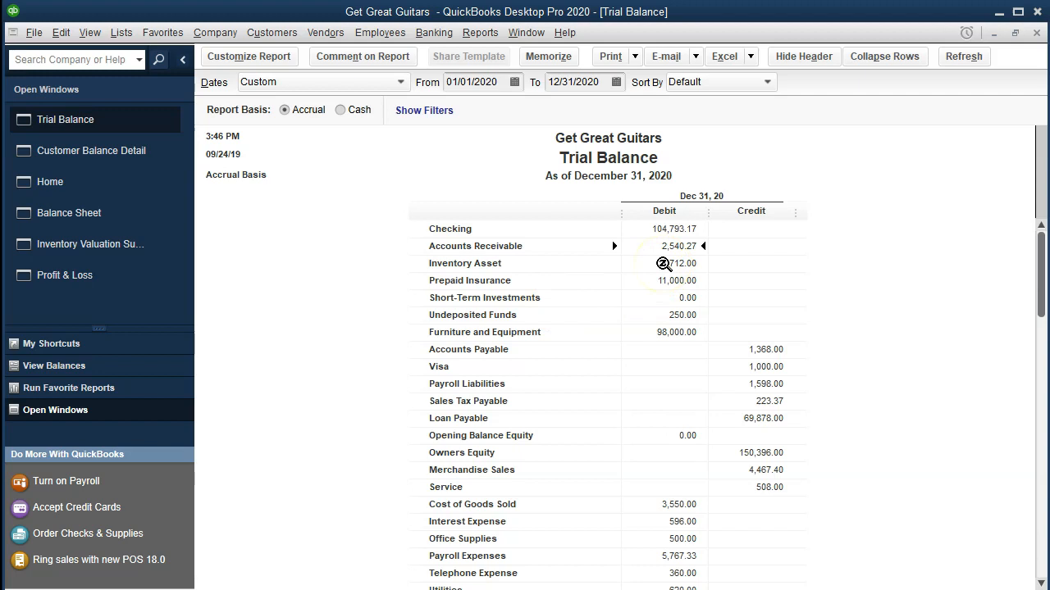
# Compare Inventory Asset with the Inventory Valuation Summary total, and drill into the valuation detail for item EPSH
pyautogui.click(662, 263)
pyautogui.click(125, 247)
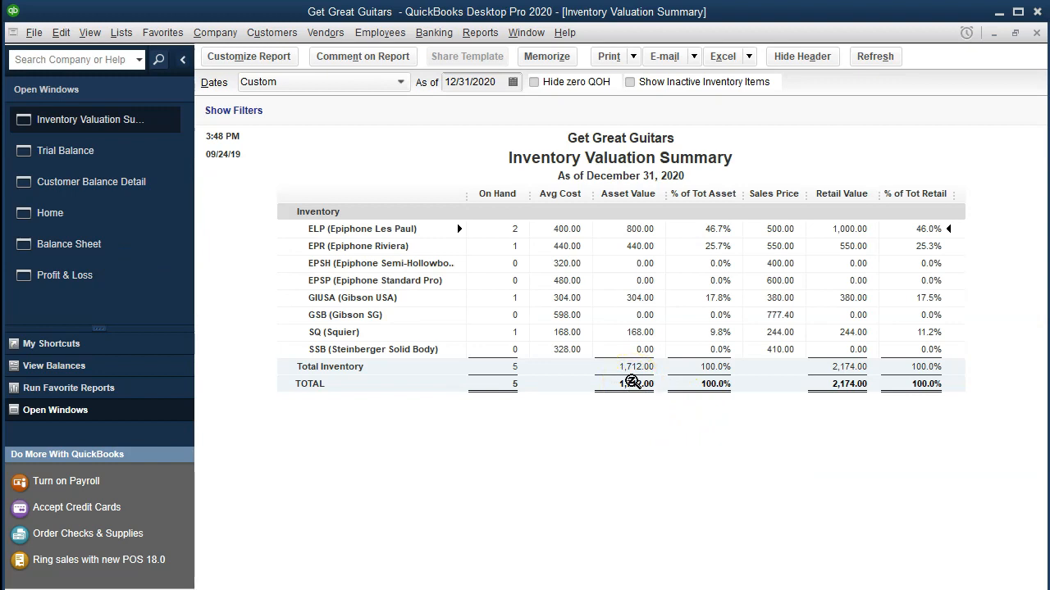
pyautogui.doubleClick(490, 262)
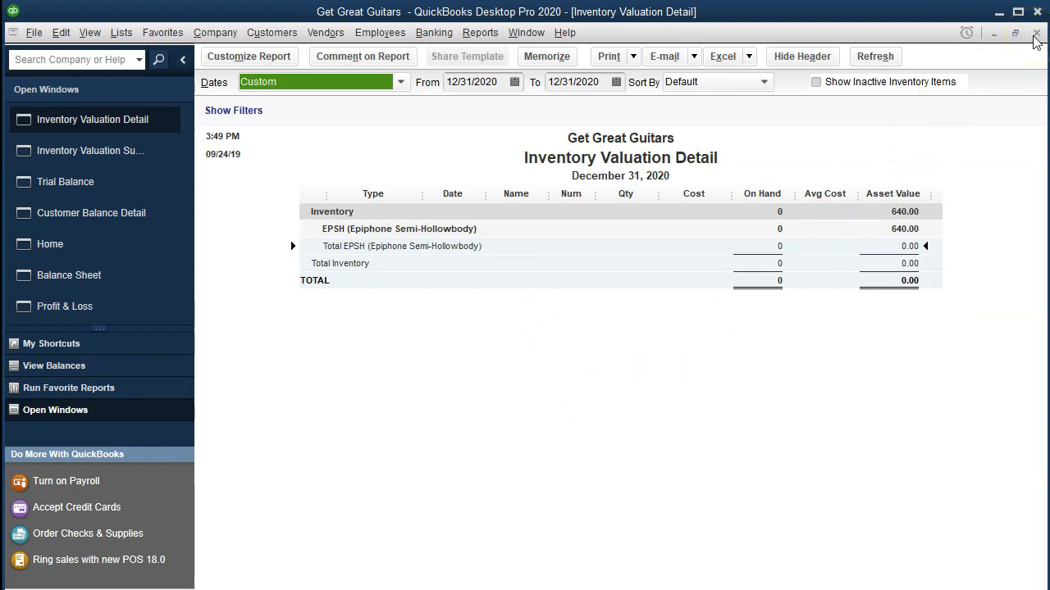
# Set the EPSH Inventory Valuation Detail to start at 01/01/2020, check the Smith Guitars invoice line, and close the report
pyautogui.press('Tab')
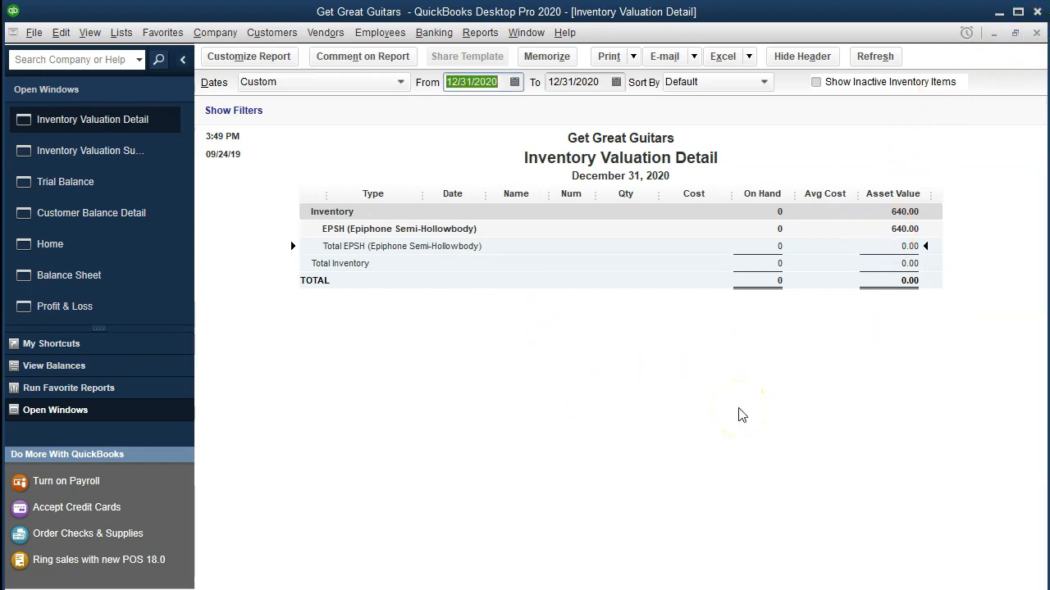
pyautogui.write('01/')
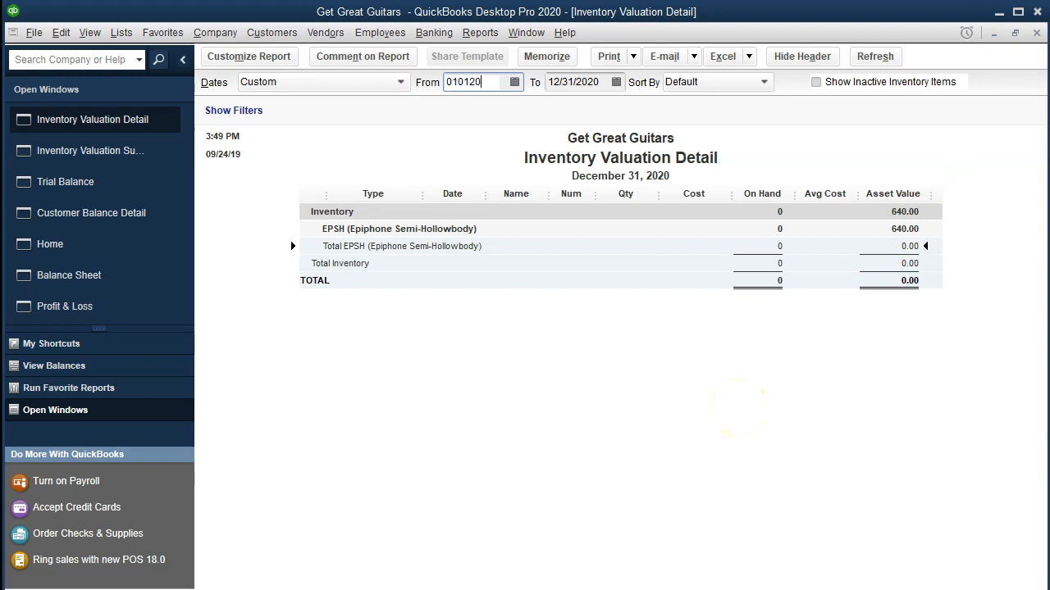
pyautogui.write('01/20')
pyautogui.press('Tab')
pyautogui.press('Tab')
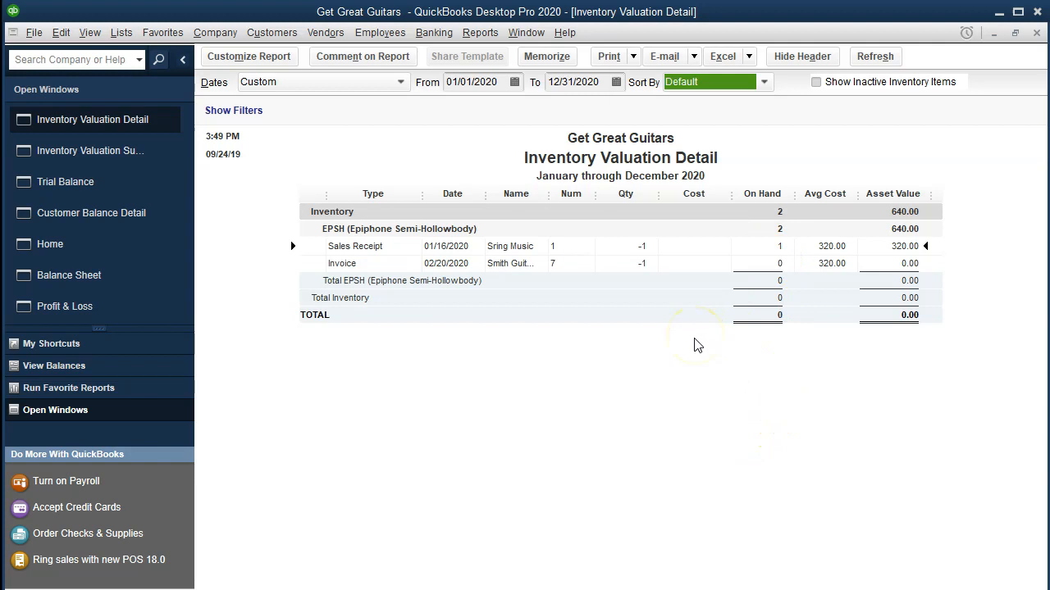
pyautogui.click(835, 261)
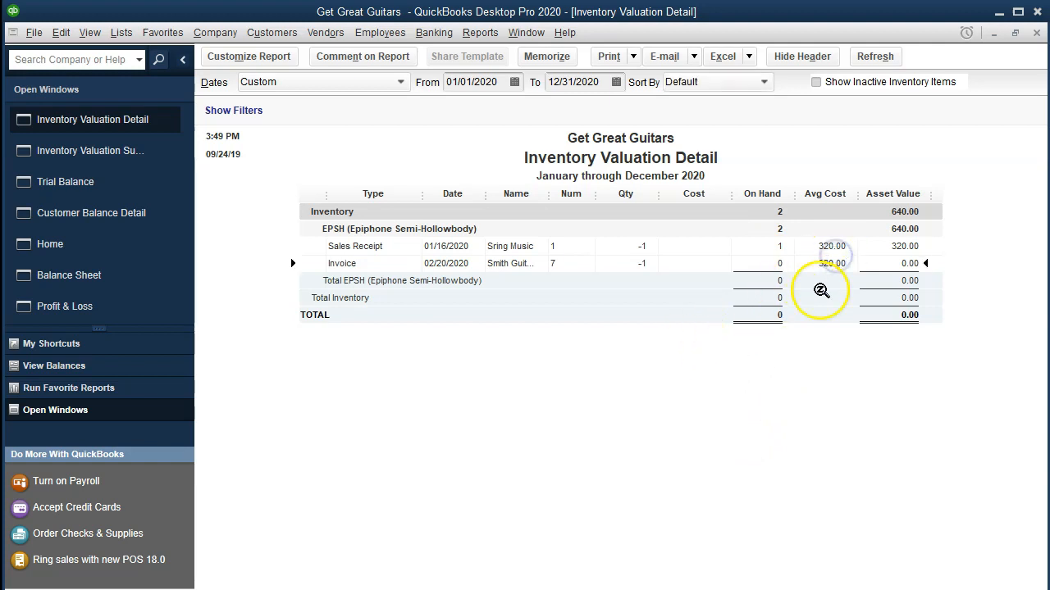
pyautogui.click(1037, 32)
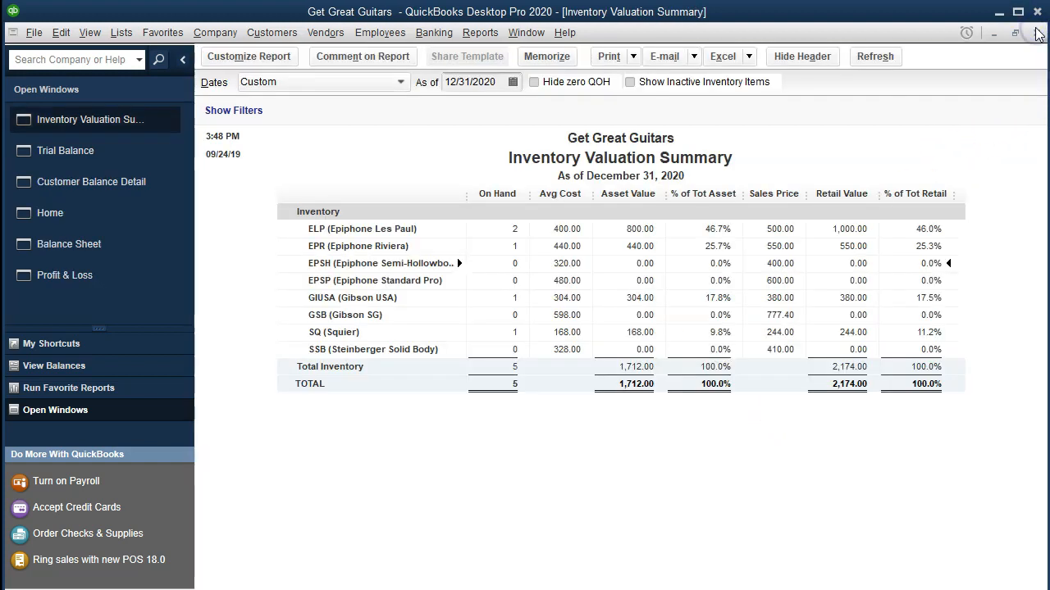
# Return to the Trial Balance and review the accounts down to the debit and credit totals
pyautogui.click(107, 150)
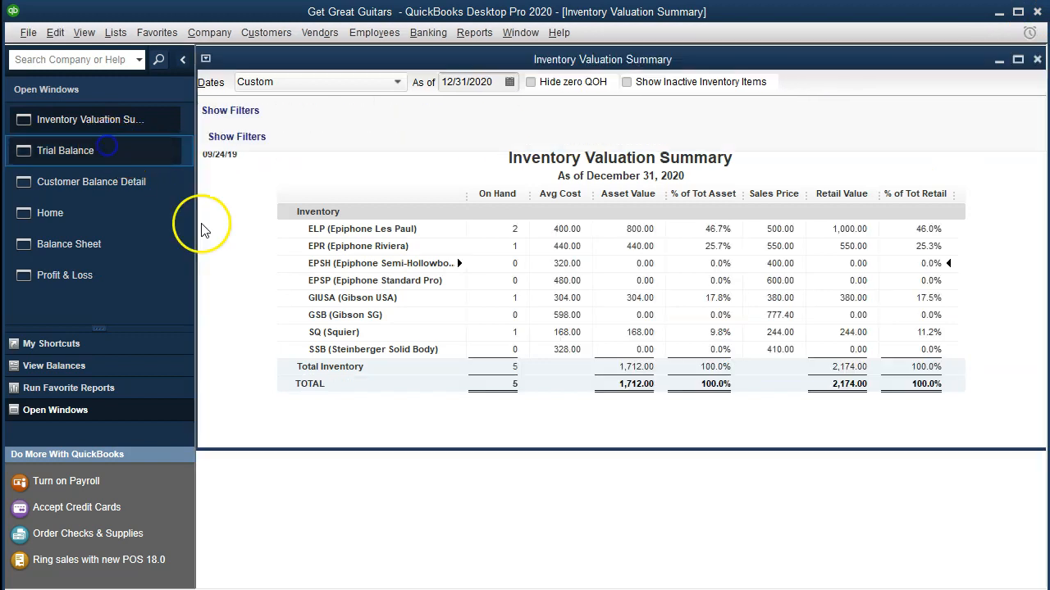
pyautogui.click(652, 223)
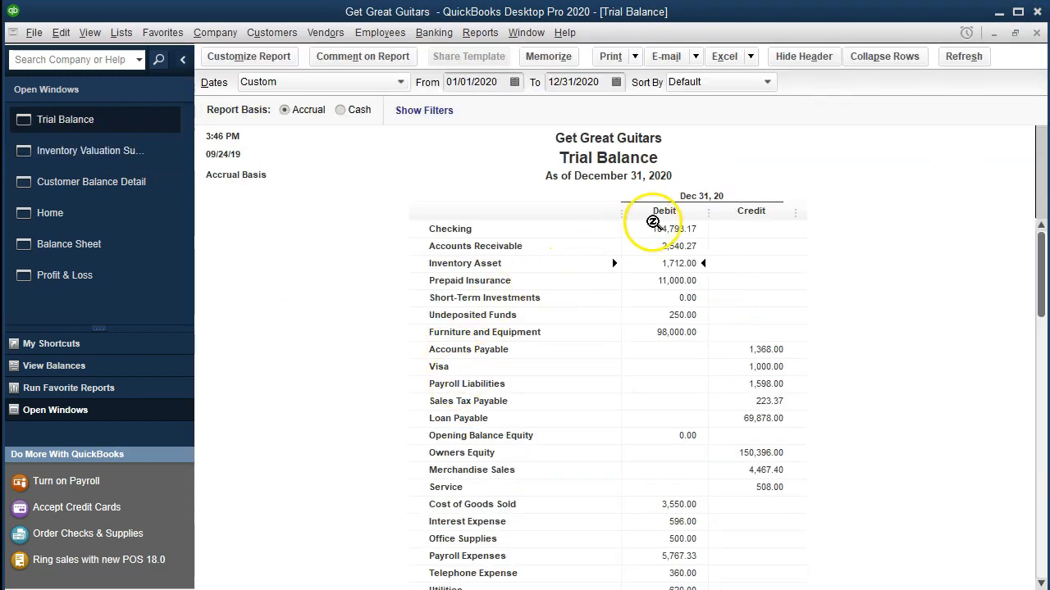
pyautogui.press('Down')
pyautogui.press('Down')
pyautogui.press('Down')
pyautogui.press('Down')
pyautogui.press('Down')
pyautogui.press('Down')
pyautogui.press('Down')
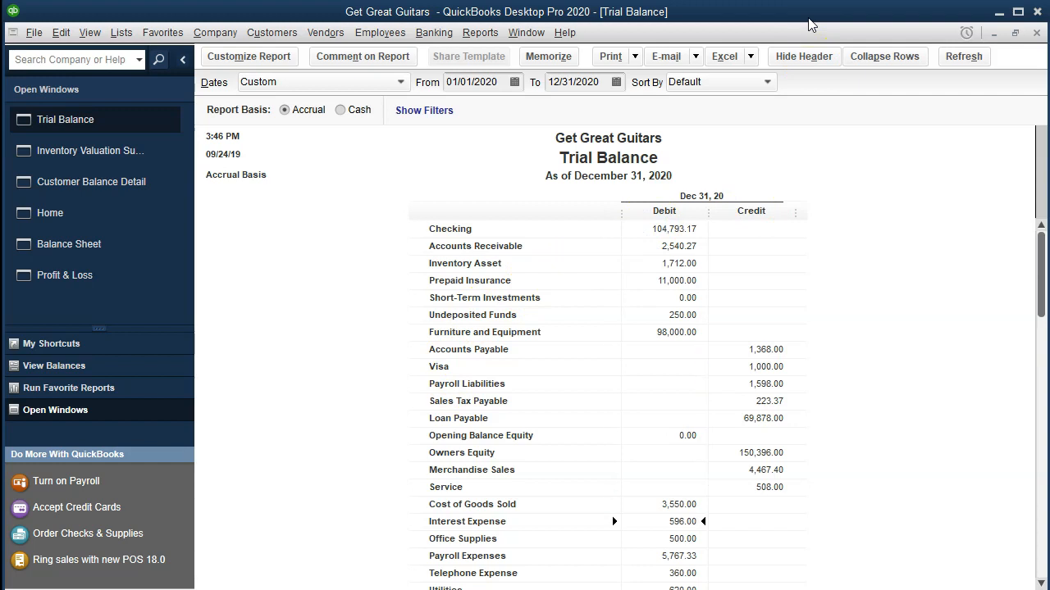
pyautogui.press('Down')
pyautogui.press('Down')
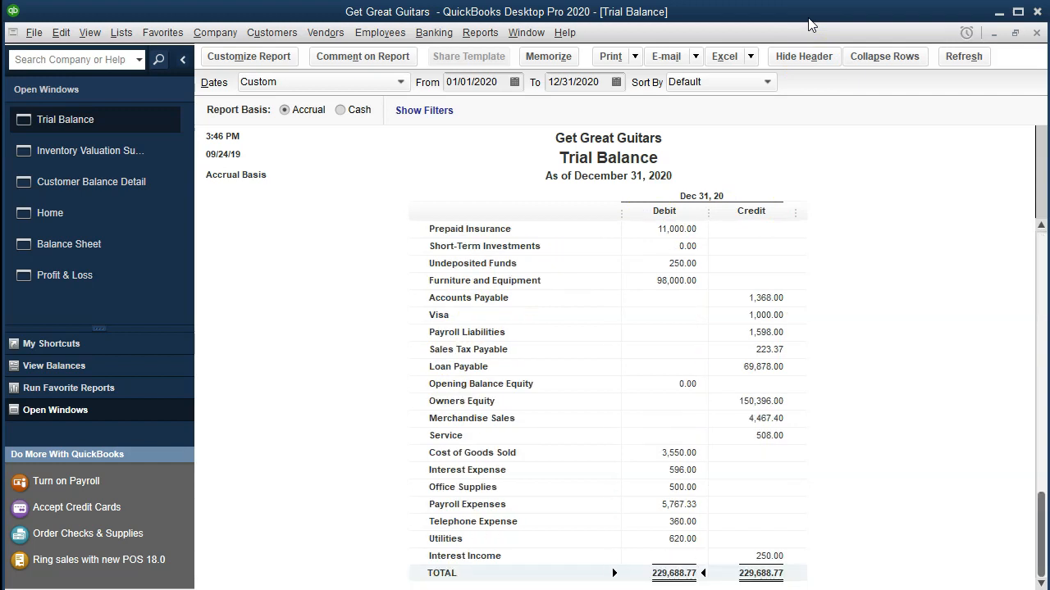